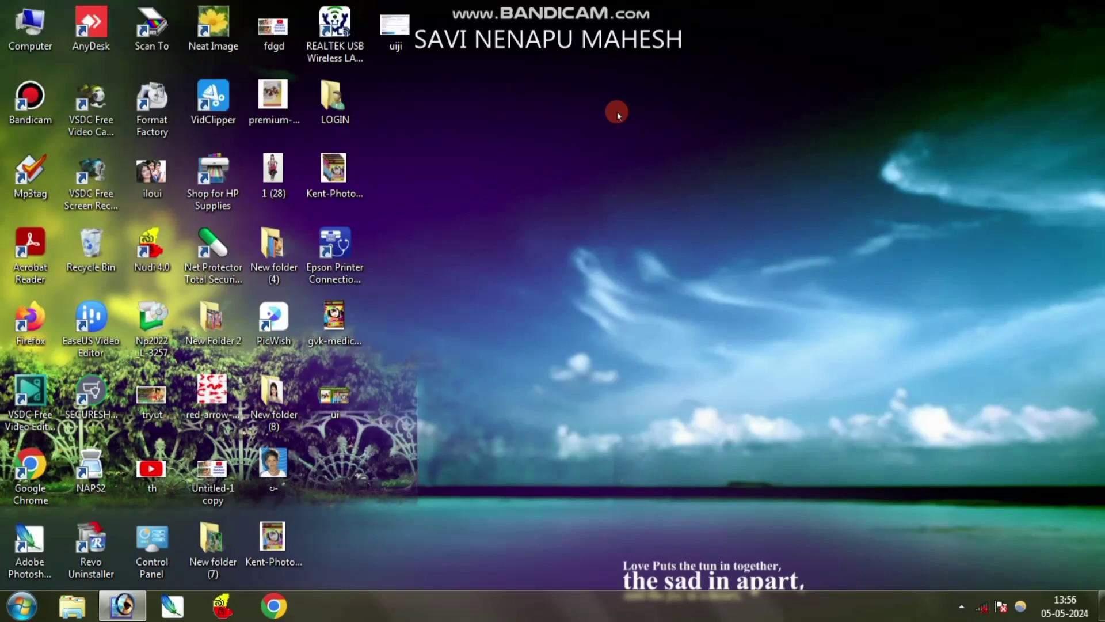
- Refresh the desktop, open New folder (8), and briefly view bn in Pictus full-screen
{"action": "right_click", "coordinate": [701, 205]}
{"action": "left_click", "coordinate": [741, 244]}
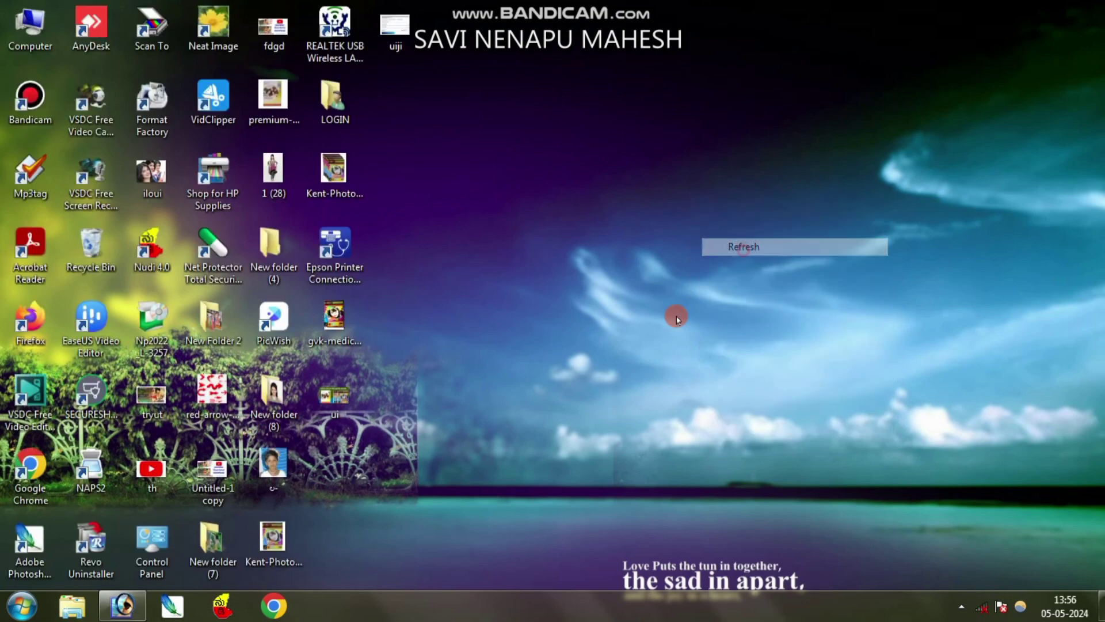
{"action": "double_click", "coordinate": [273, 397]}
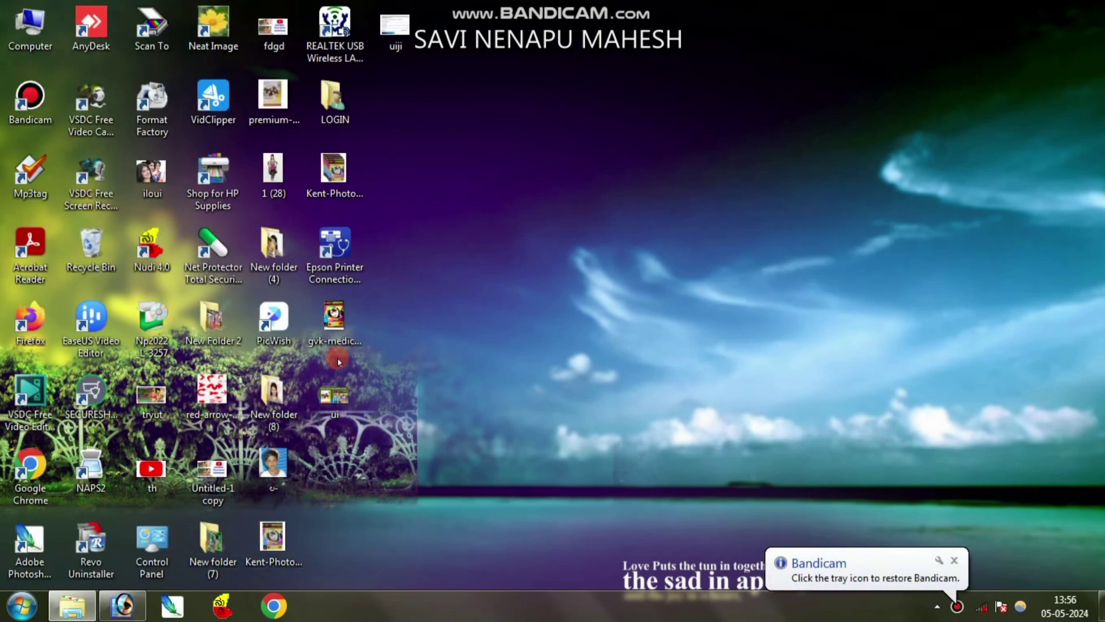
{"action": "double_click", "coordinate": [302, 199]}
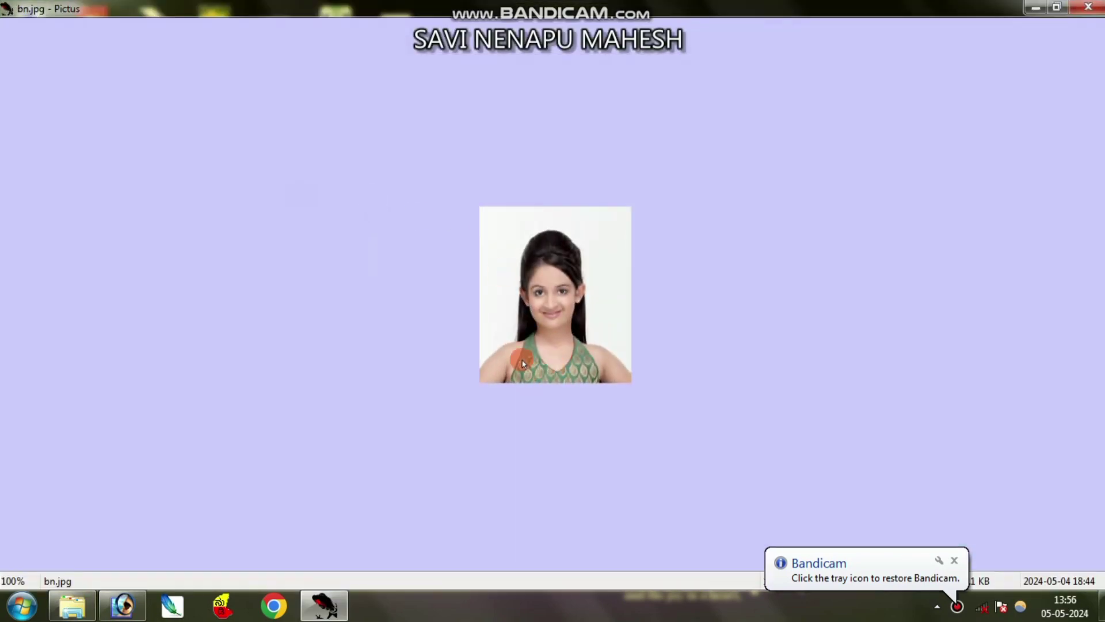
{"action": "left_click", "coordinate": [1096, 5]}
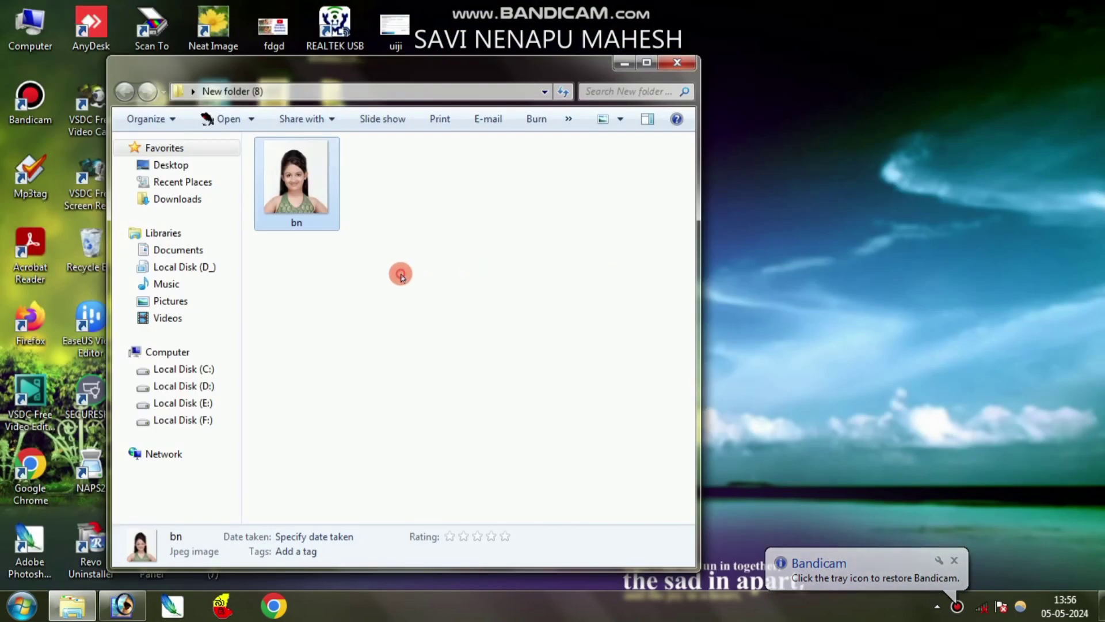
- Check bn's Properties to confirm its 37.1 KB file size, then close them
{"action": "right_click", "coordinate": [300, 190]}
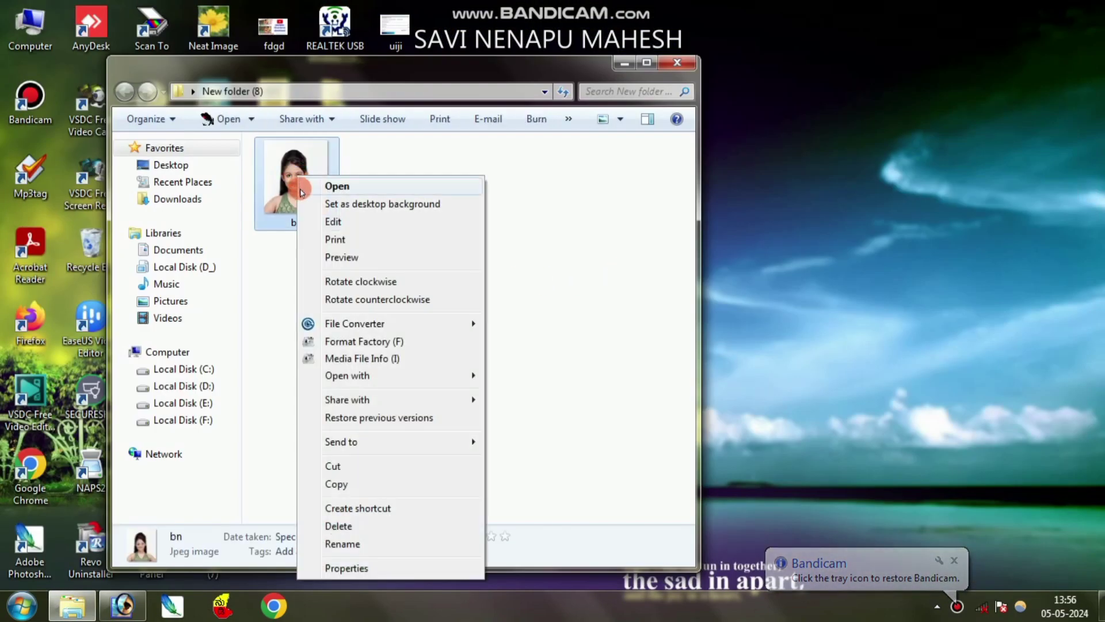
{"action": "left_click", "coordinate": [345, 566]}
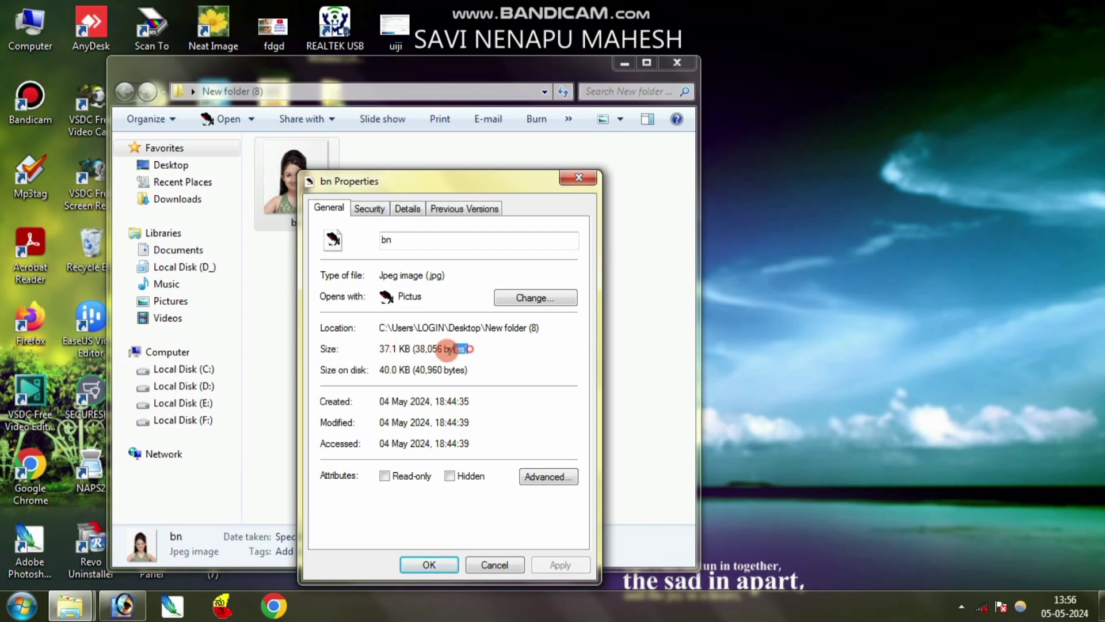
{"action": "left_click_drag", "start_coordinate": [466, 351], "coordinate": [371, 351]}
{"action": "key", "text": "Escape"}
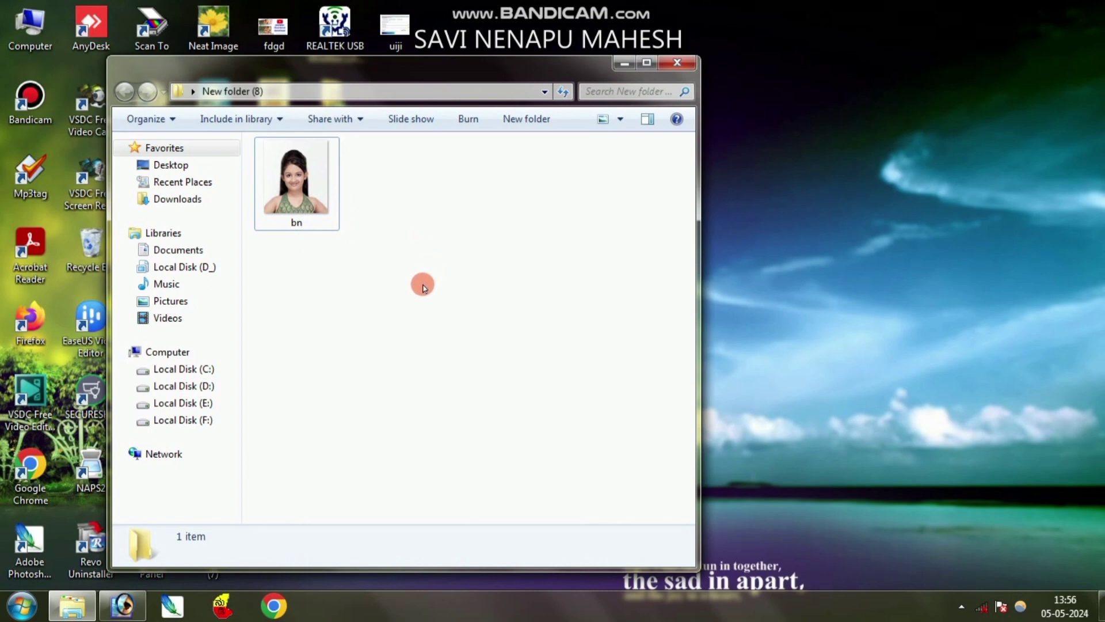
- Open bn.jpg in Photoshop by dragging it from New folder (8)
{"action": "left_click", "coordinate": [677, 63]}
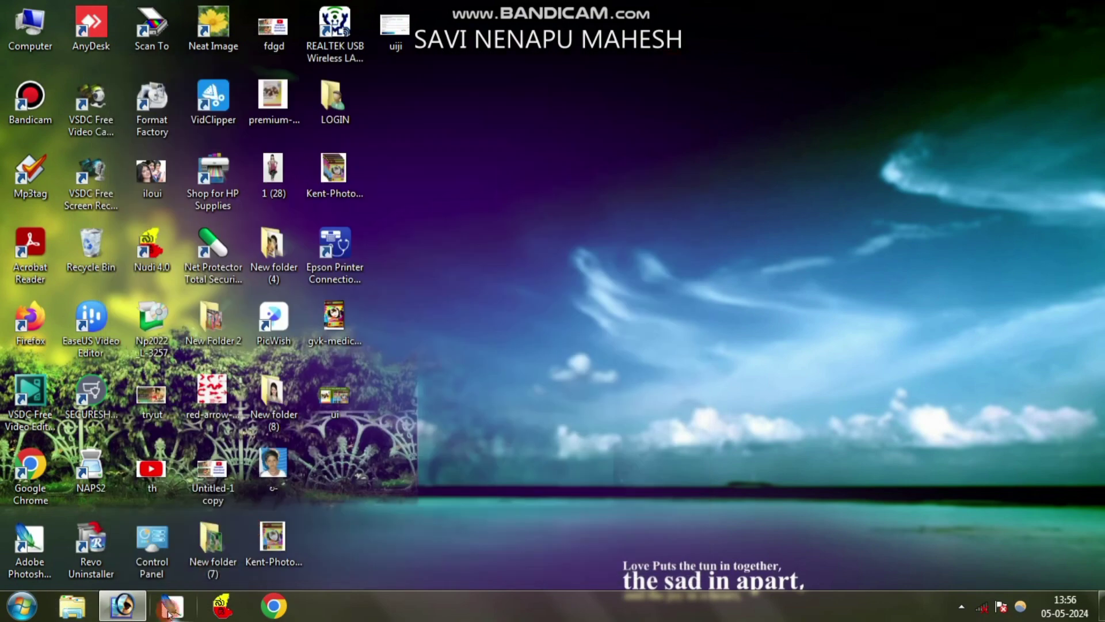
{"action": "left_click", "coordinate": [170, 607]}
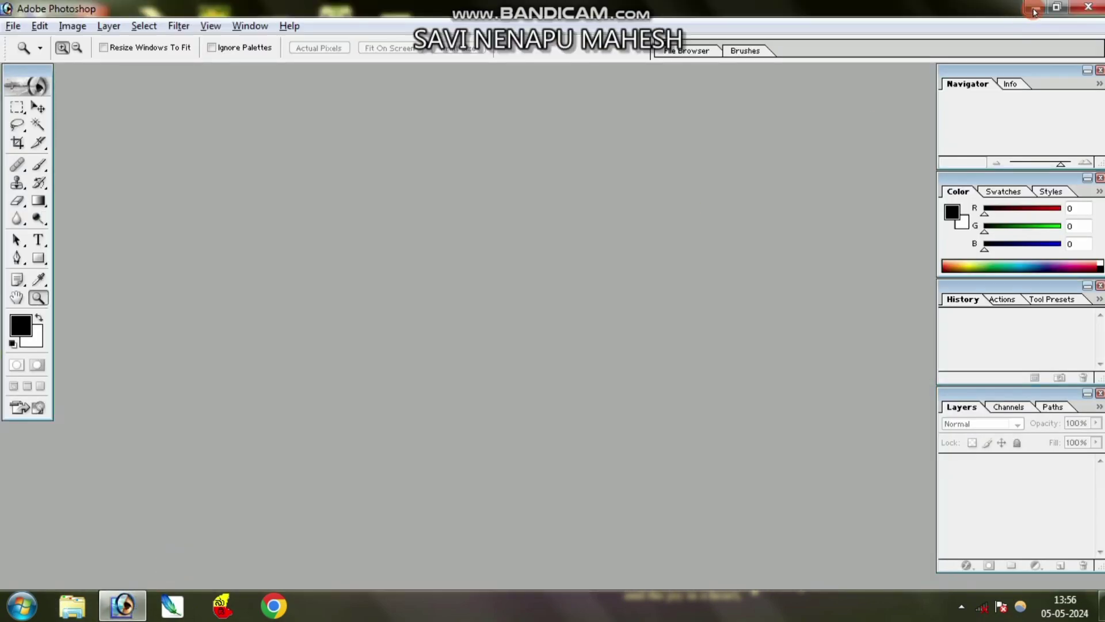
{"action": "left_click", "coordinate": [1035, 11]}
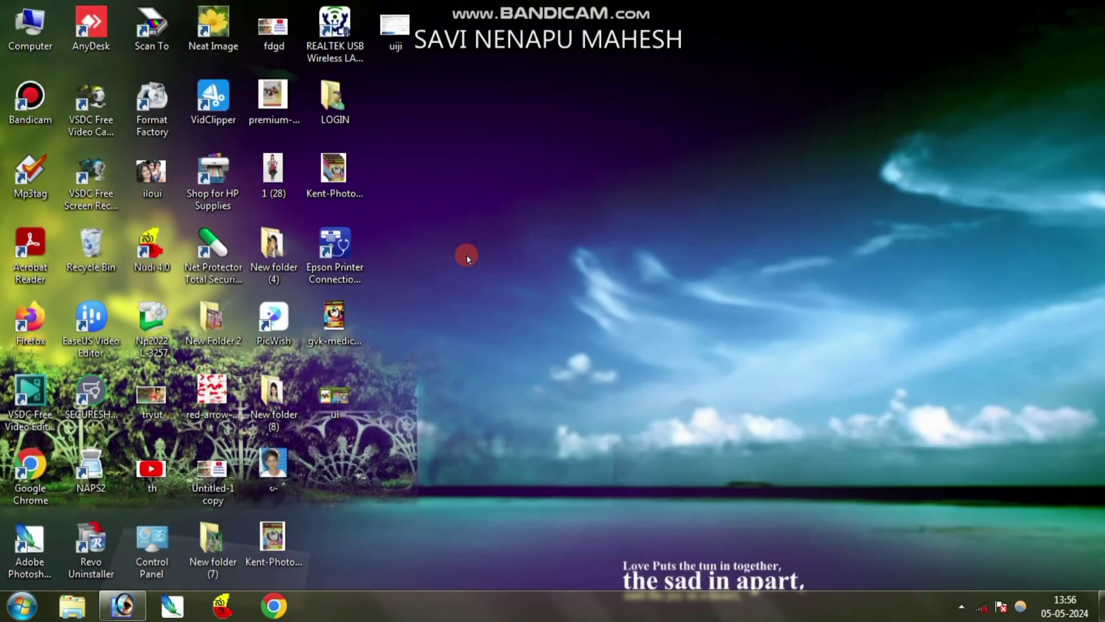
{"action": "double_click", "coordinate": [270, 392]}
{"action": "mouse_move", "coordinate": [296, 179]}
{"action": "left_mouse_down"}
{"action": "mouse_move", "coordinate": [216, 612]}
{"action": "mouse_move", "coordinate": [141, 614]}
{"action": "mouse_move", "coordinate": [323, 456]}
{"action": "left_mouse_up"}
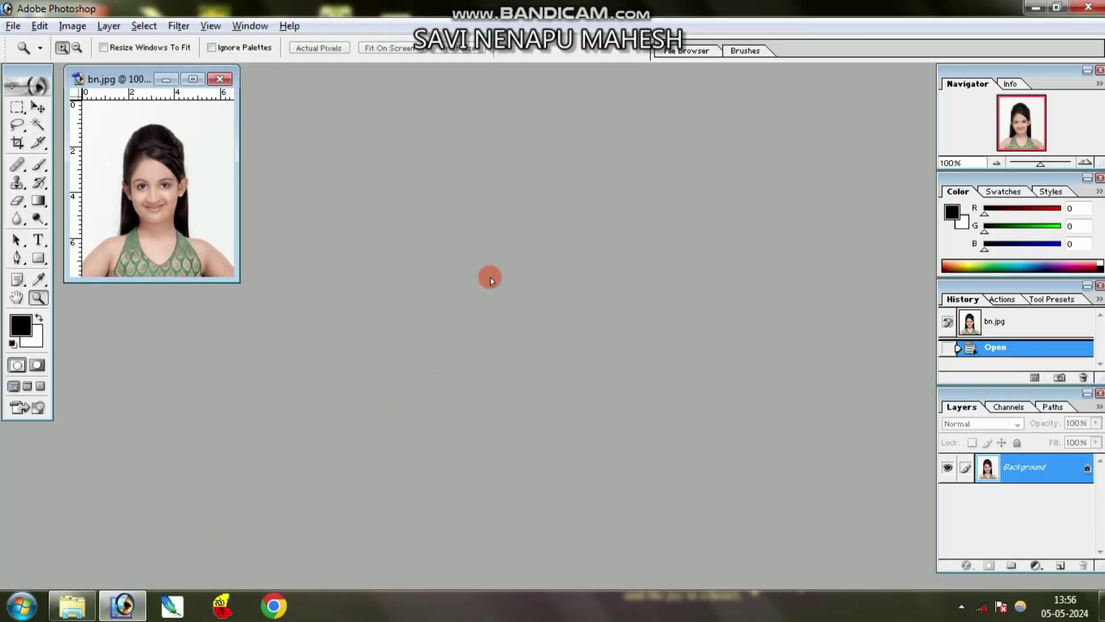
{"action": "left_click", "coordinate": [534, 341]}
- Zoom in on the face to inspect the pixelation, then zoom back out to 200%
{"action": "left_click", "coordinate": [534, 341]}
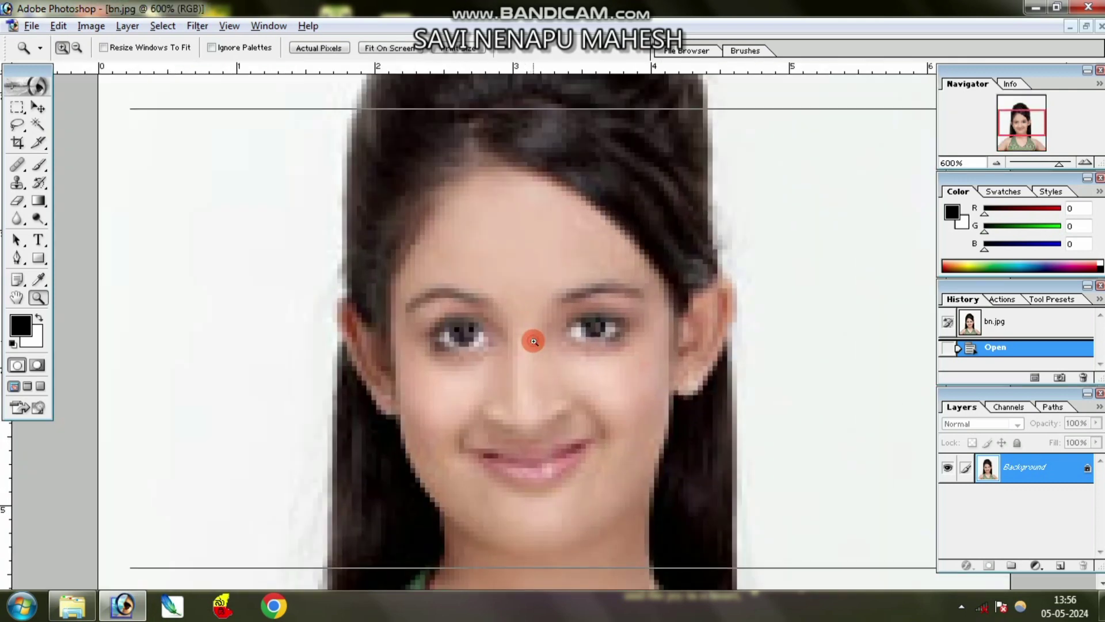
{"action": "left_click", "coordinate": [534, 341]}
{"action": "left_click", "coordinate": [573, 302]}
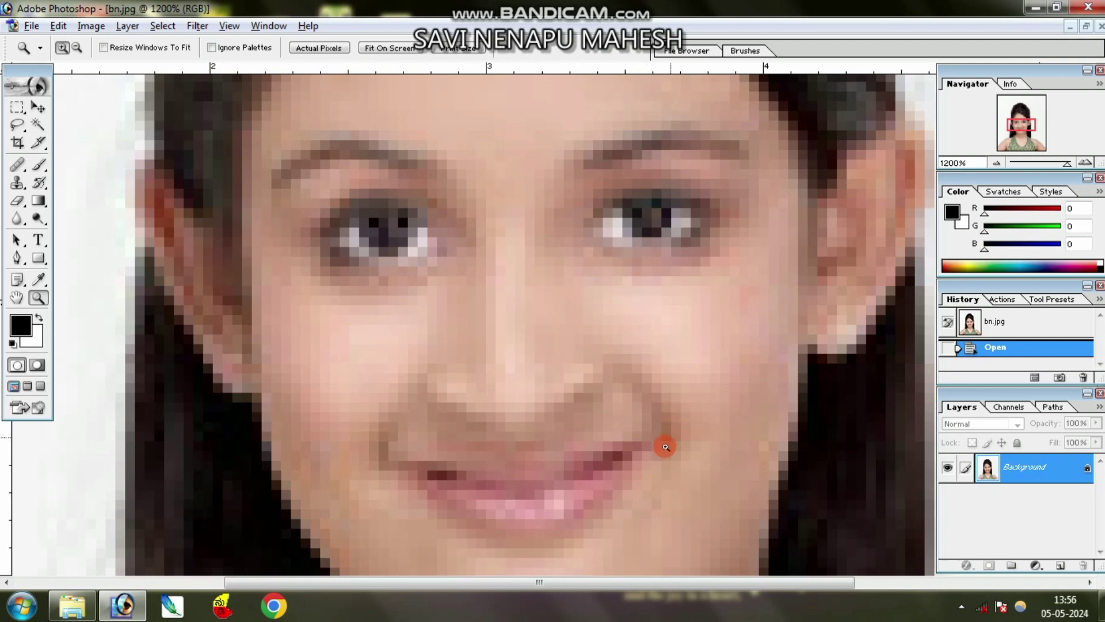
{"action": "scroll", "coordinate": [846, 321], "scroll_direction": "up", "scroll_amount": 2}
{"action": "scroll", "coordinate": [563, 239], "scroll_direction": "up", "scroll_amount": 8}
{"action": "scroll", "coordinate": [431, 281], "scroll_direction": "up", "scroll_amount": 2}
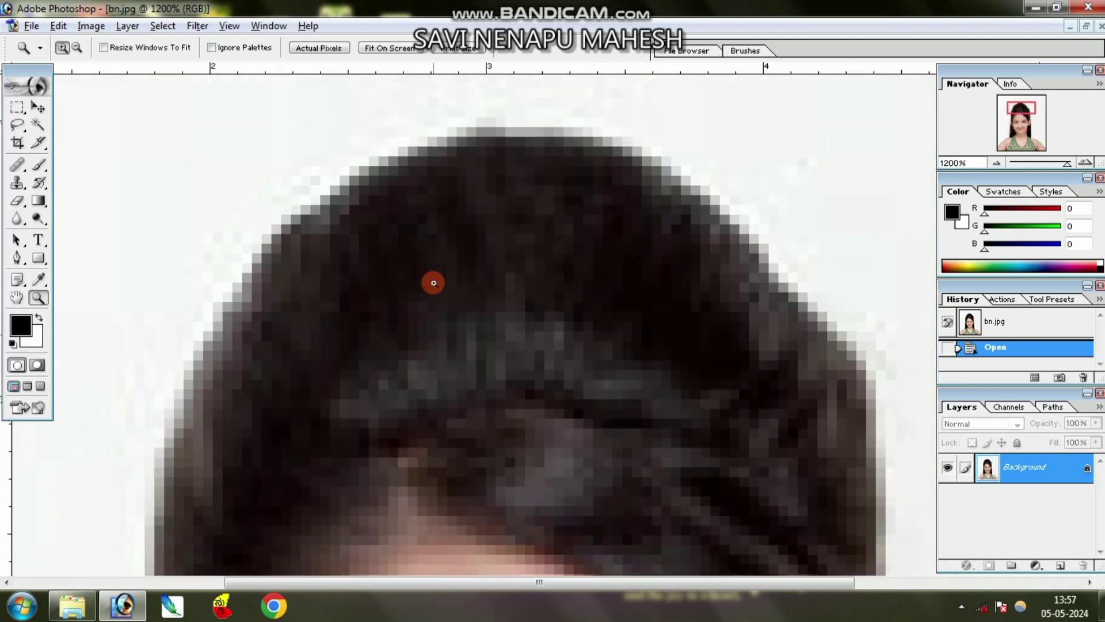
{"action": "left_click", "coordinate": [365, 191], "text": "alt"}
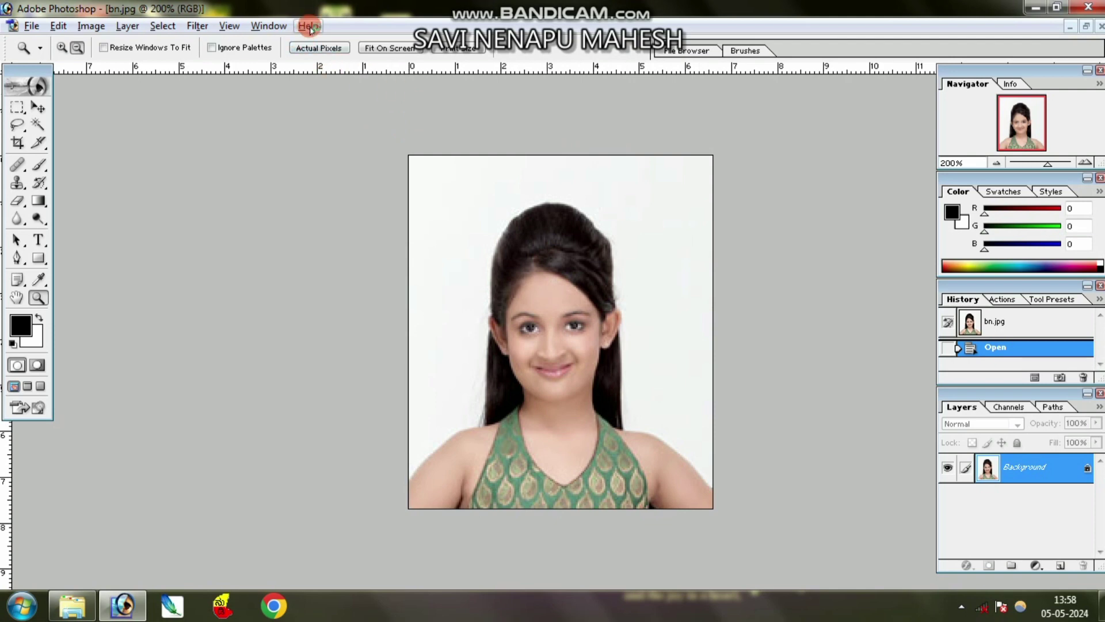
- Start Help > Resize Image for Print, keeping the 6.6 × 7.69 cm size
{"action": "key", "text": "super+plus"}
{"action": "key", "text": "super+plus"}
{"action": "key", "text": "super+plus"}
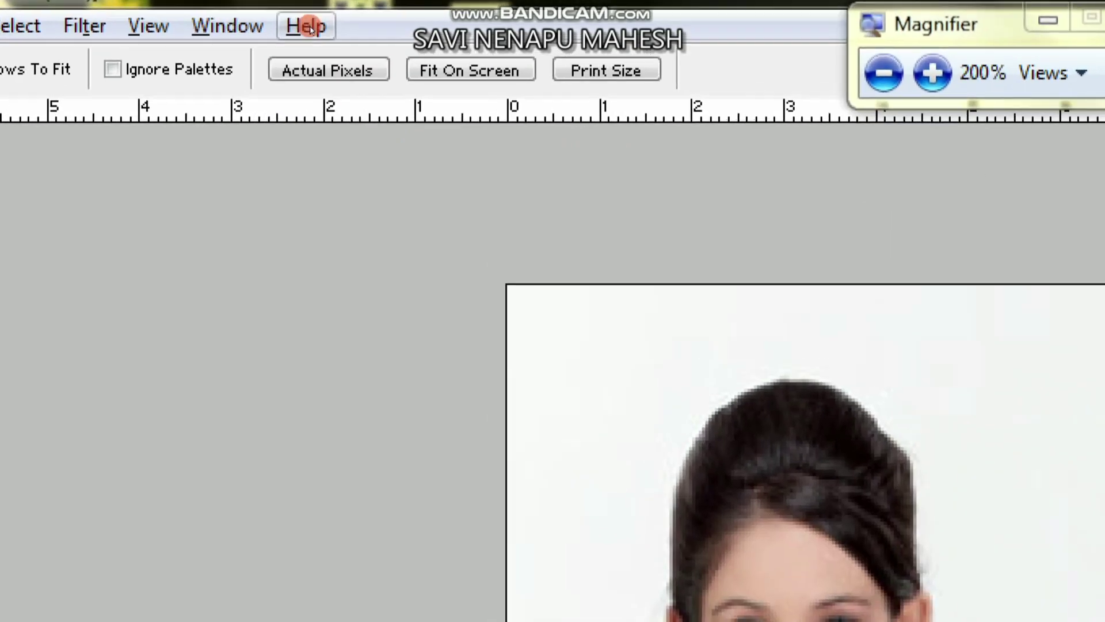
{"action": "left_click", "coordinate": [308, 26]}
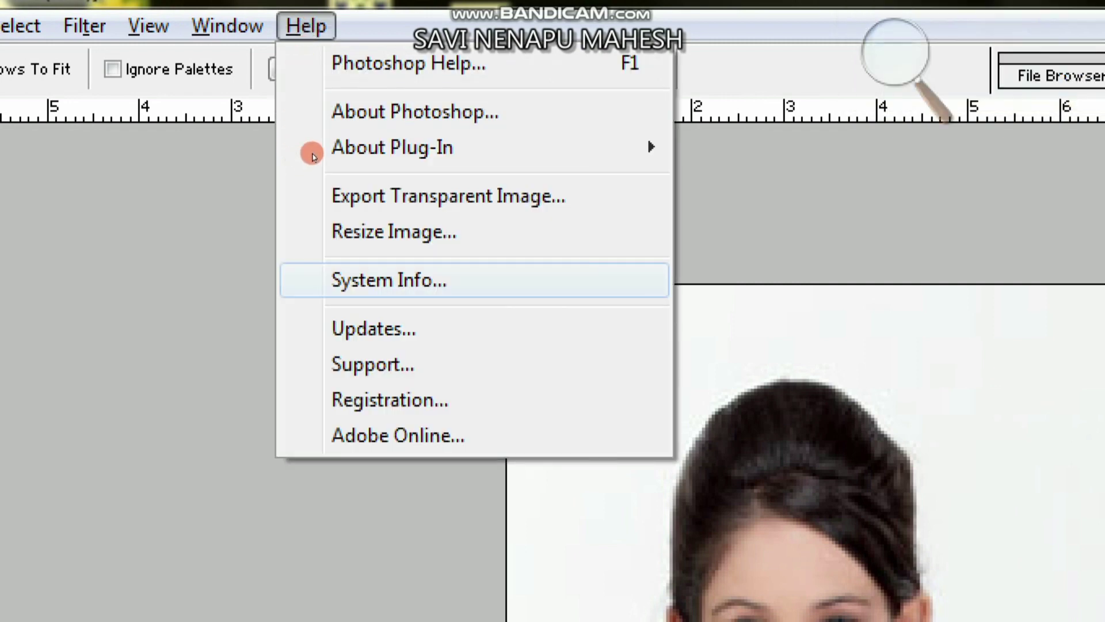
{"action": "key", "text": "Up"}
{"action": "key", "text": "Up"}
{"action": "key", "text": "Down"}
{"action": "key", "text": "Return"}
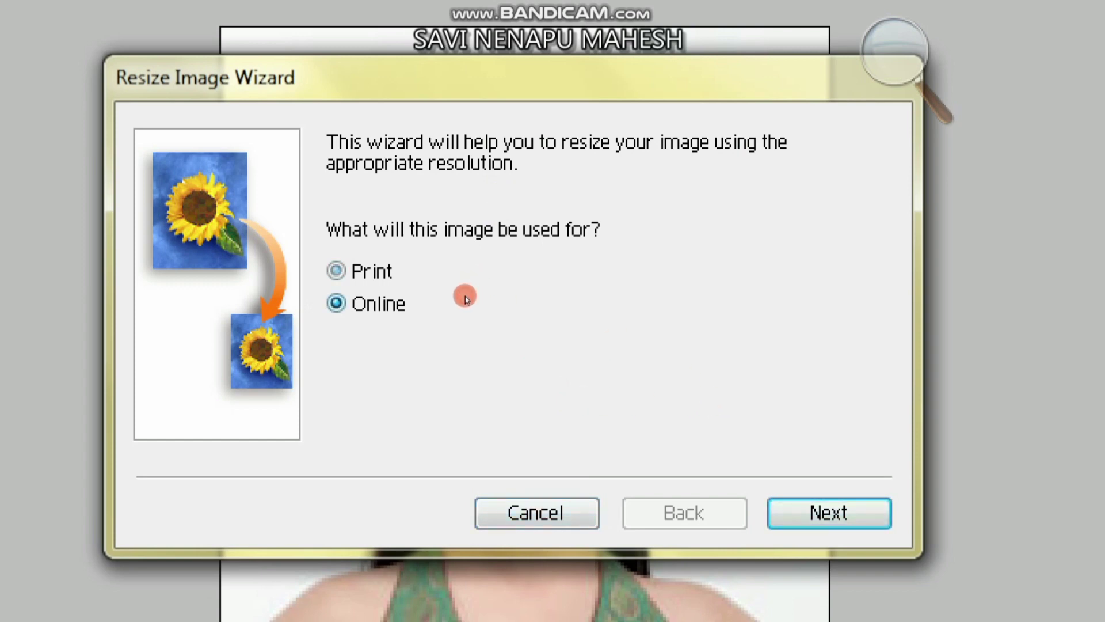
{"action": "left_click", "coordinate": [468, 272]}
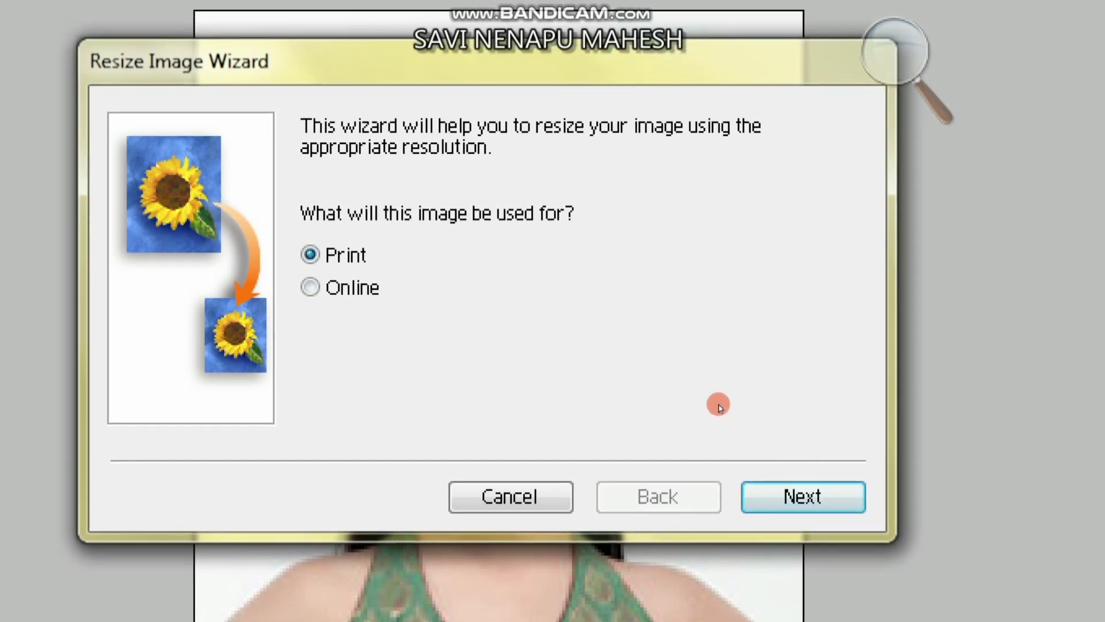
{"action": "key", "text": "Return"}
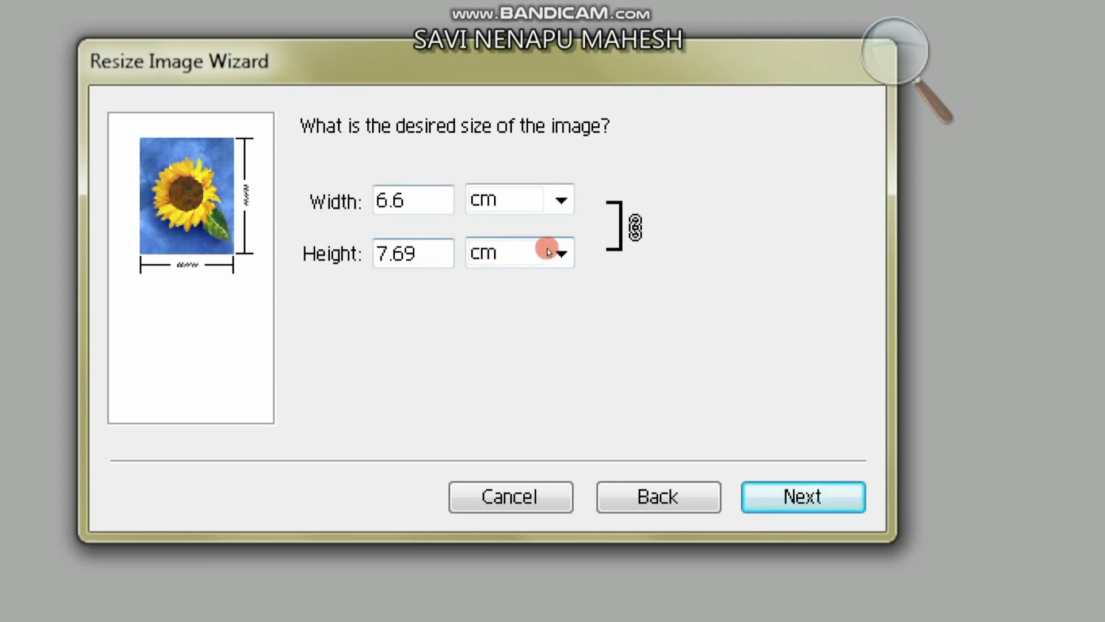
{"action": "key", "text": "Return"}
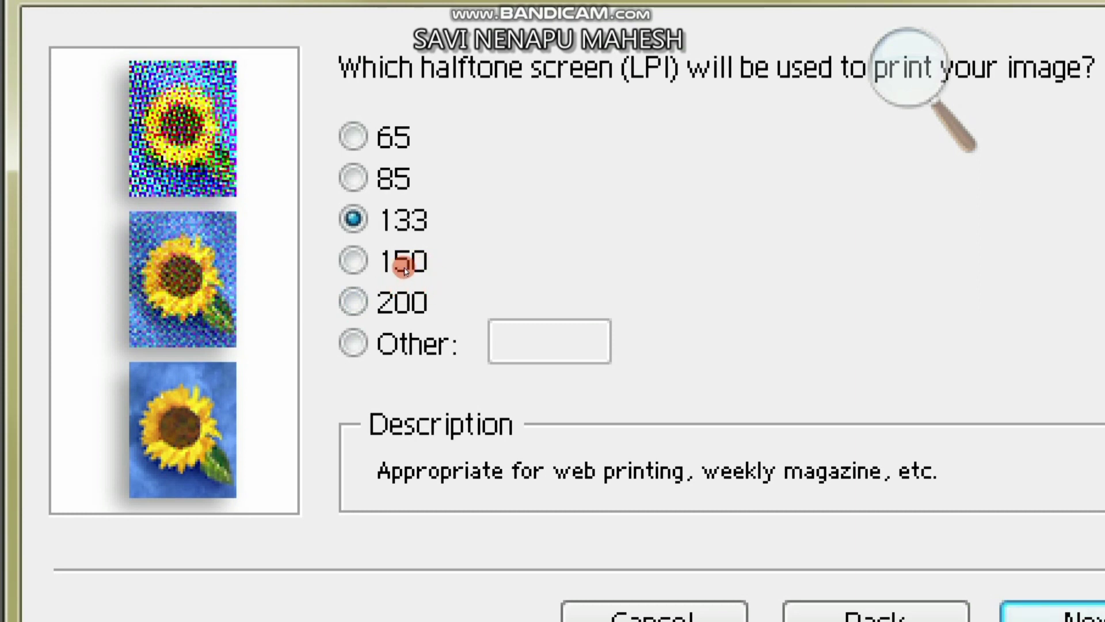
- Enter a custom halftone screen of 400 LPI and continue to image quality
{"action": "key", "text": "alt+o"}
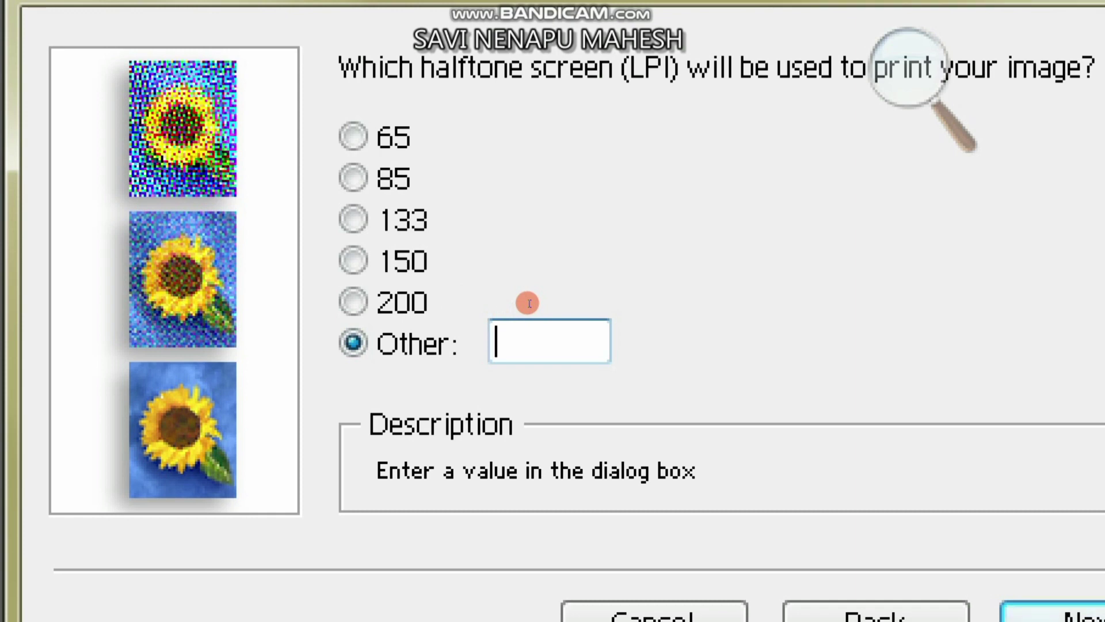
{"action": "type", "text": "400"}
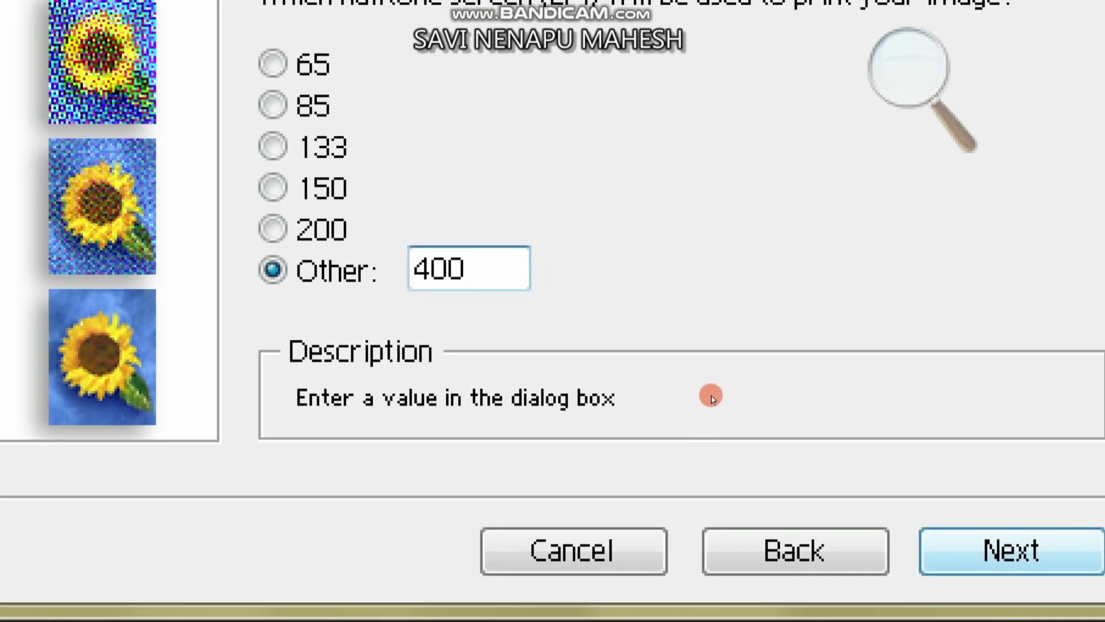
{"action": "key", "text": "Return"}
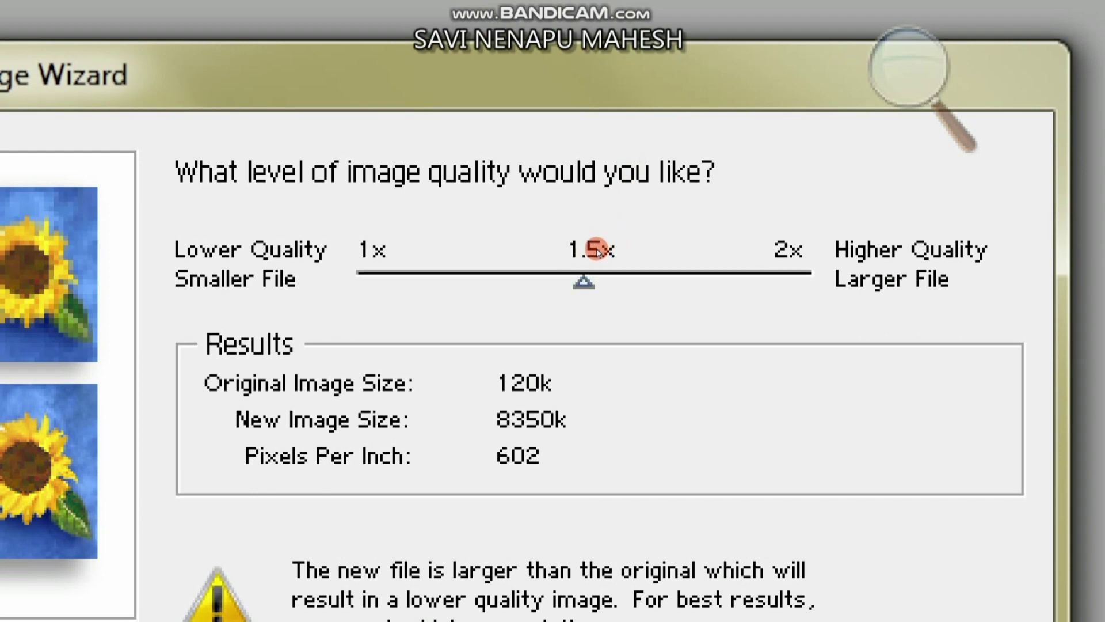
- Set image quality to 2x (800 ppi) and finish, creating Resize Wizard-1
{"action": "left_click_drag", "start_coordinate": [599, 250], "coordinate": [700, 254]}
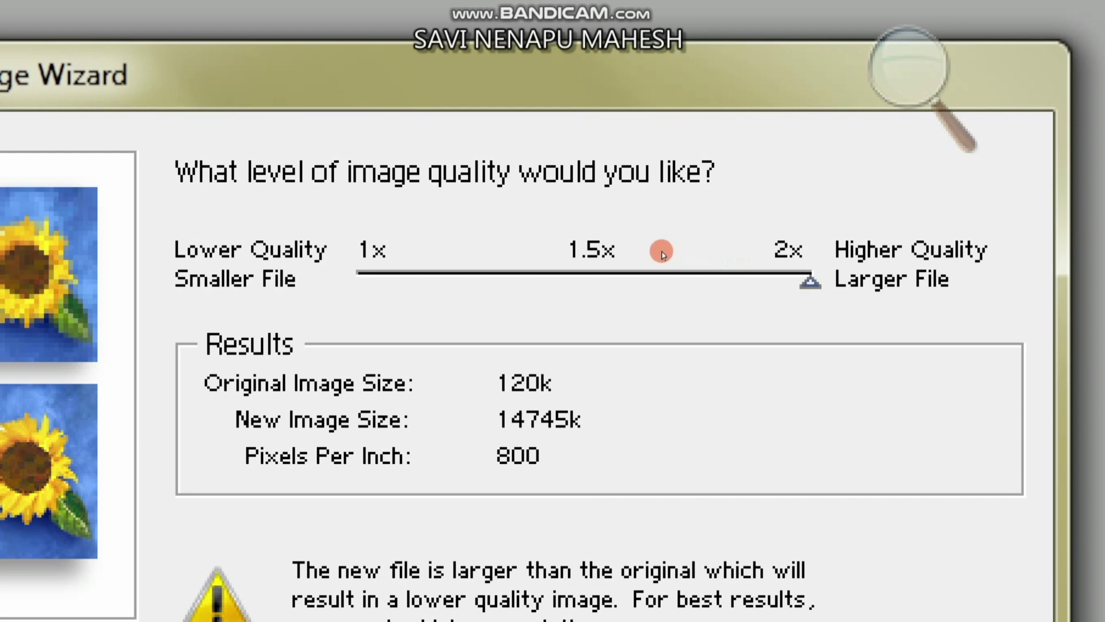
{"action": "left_click_drag", "start_coordinate": [668, 253], "coordinate": [602, 338]}
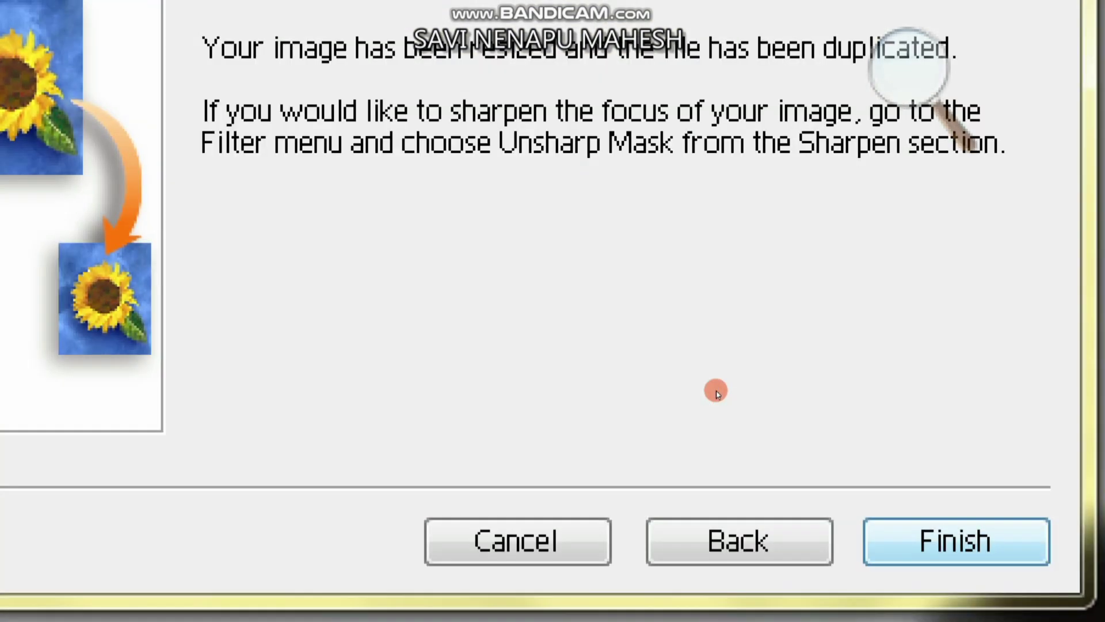
{"action": "key", "text": "Return"}
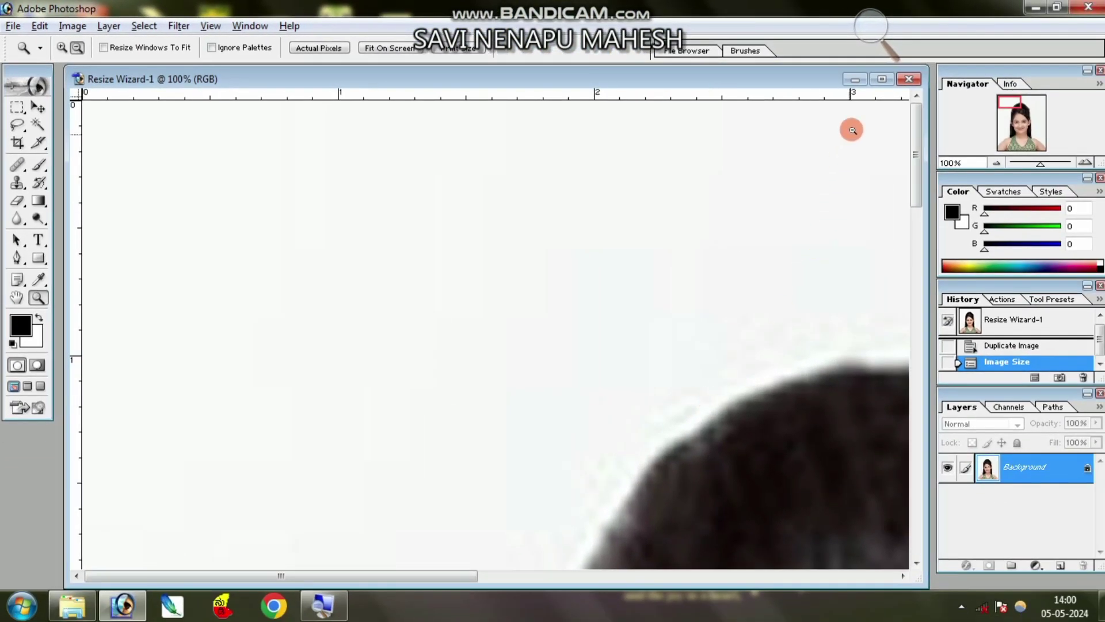
- Maximize the enlarged photo, fit it on screen, and zoom in on the forehead
{"action": "left_click", "coordinate": [881, 79]}
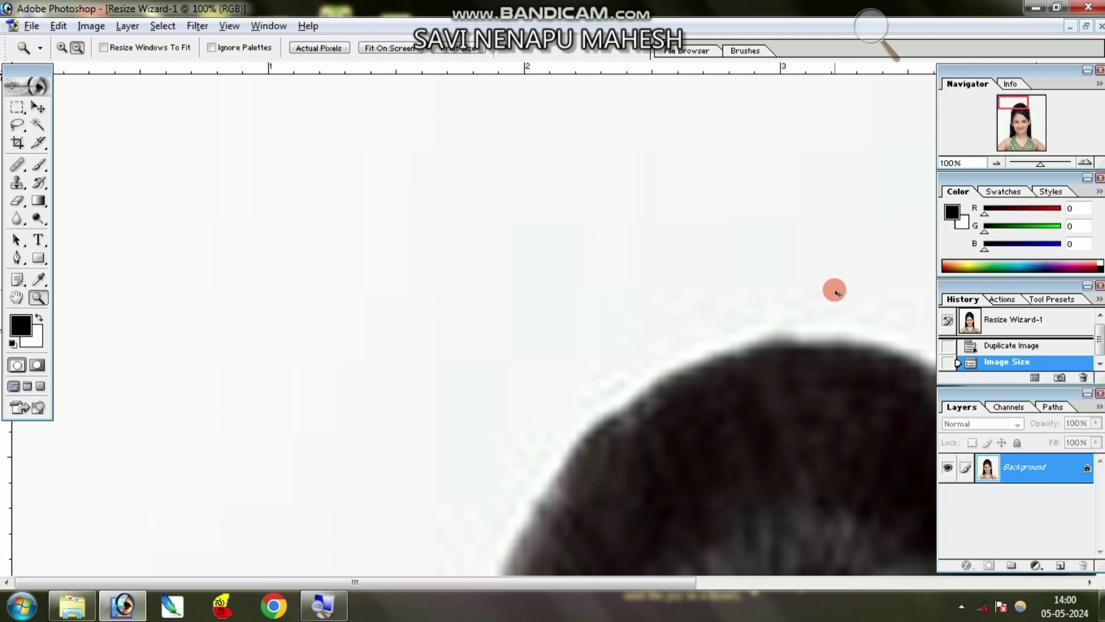
{"action": "key", "text": "ctrl+0"}
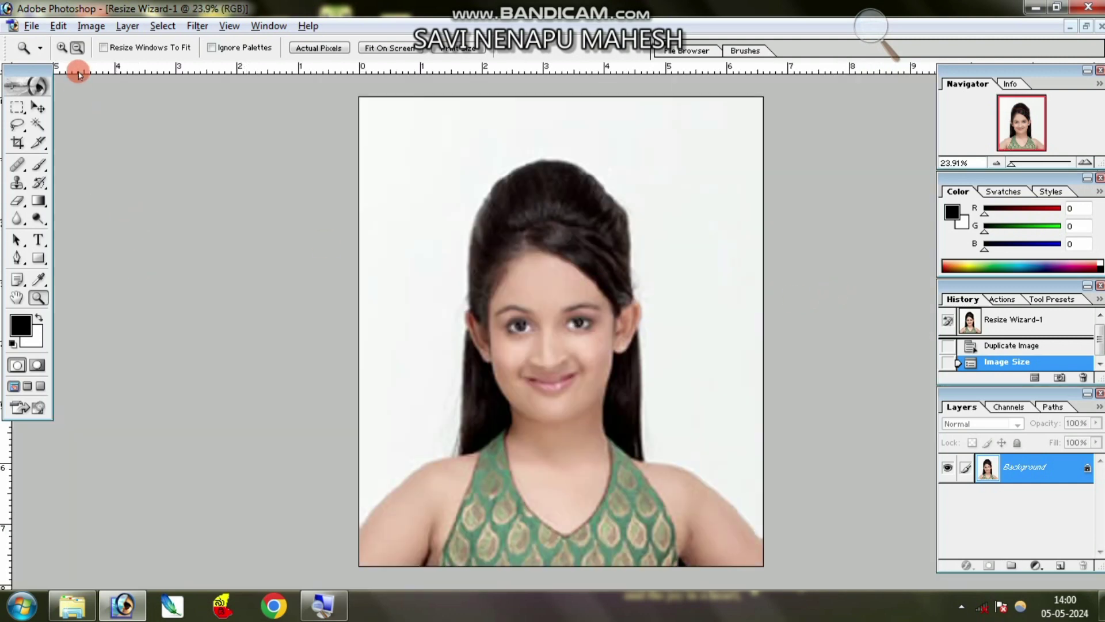
{"action": "left_click", "coordinate": [62, 47]}
{"action": "left_click", "coordinate": [511, 313]}
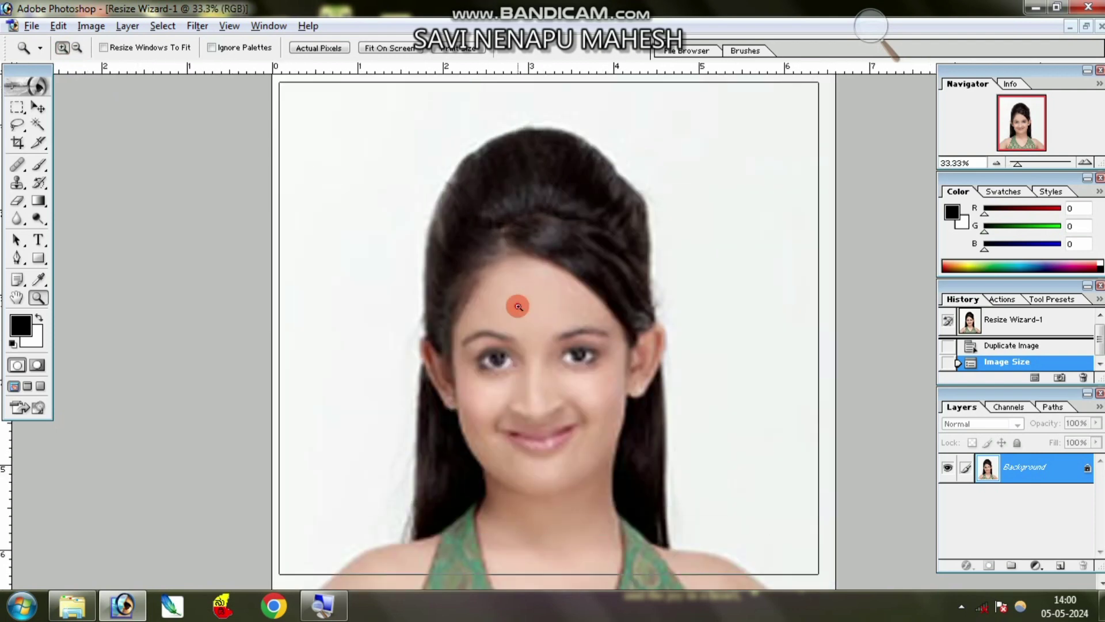
{"action": "left_click", "coordinate": [517, 305]}
{"action": "scroll", "coordinate": [603, 199], "scroll_direction": "down", "scroll_amount": 5}
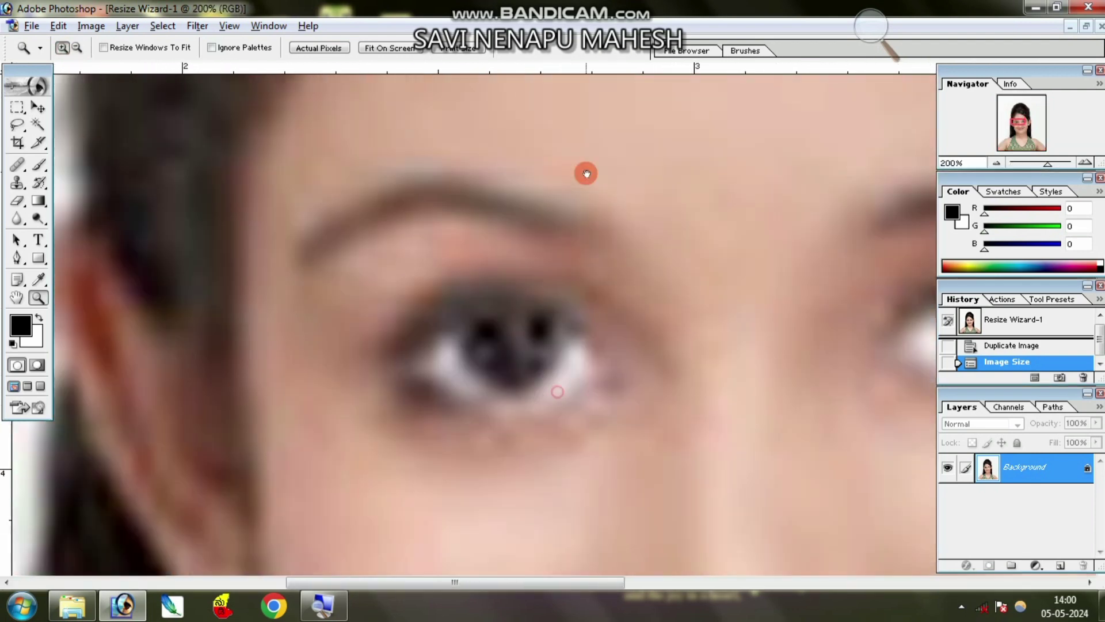
{"action": "scroll", "coordinate": [585, 171], "scroll_direction": "down", "scroll_amount": 2}
{"action": "scroll", "coordinate": [577, 262], "scroll_direction": "down", "scroll_amount": 2}
- Zoom back out from the eye to view the whole portrait
{"action": "left_click", "coordinate": [77, 47]}
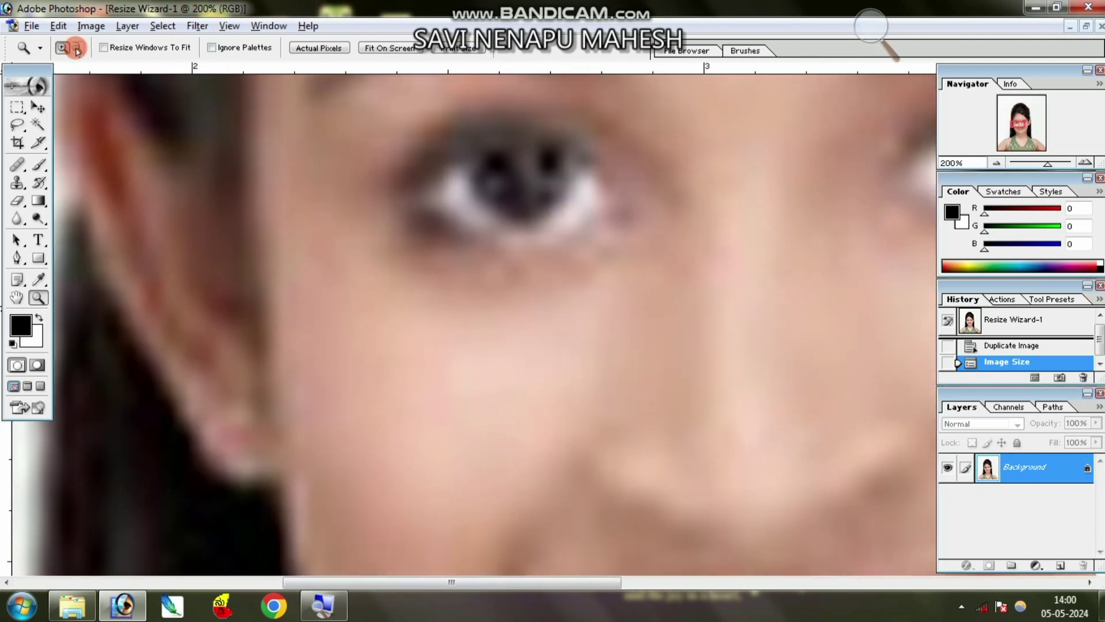
{"action": "left_click", "coordinate": [592, 321]}
{"action": "left_click", "coordinate": [636, 291]}
{"action": "scroll", "coordinate": [633, 311], "scroll_direction": "up", "scroll_amount": 1}
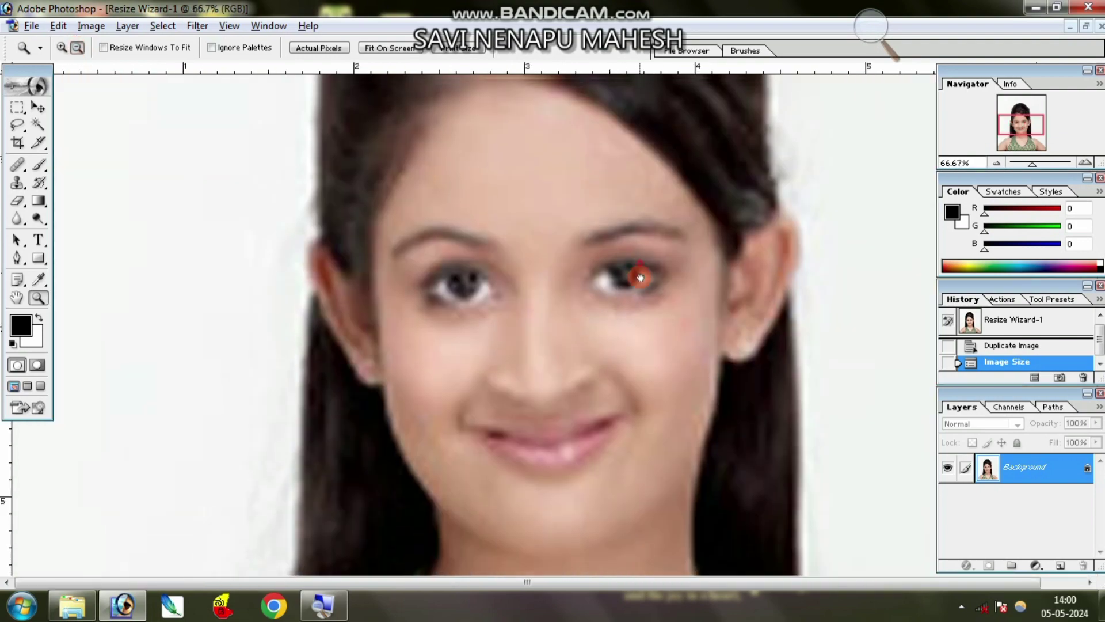
{"action": "scroll", "coordinate": [635, 357], "scroll_direction": "up", "scroll_amount": 2}
{"action": "scroll", "coordinate": [644, 499], "scroll_direction": "up", "scroll_amount": 4}
{"action": "scroll", "coordinate": [630, 449], "scroll_direction": "up", "scroll_amount": 1}
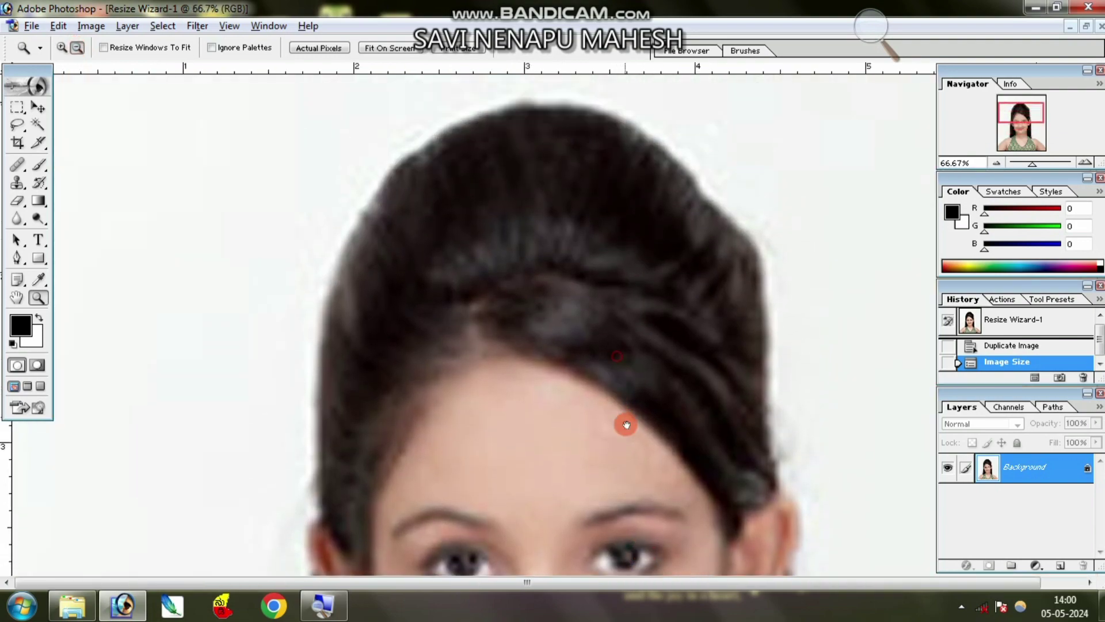
{"action": "scroll", "coordinate": [604, 429], "scroll_direction": "up", "scroll_amount": 1}
{"action": "scroll", "coordinate": [589, 418], "scroll_direction": "down", "scroll_amount": 2}
{"action": "scroll", "coordinate": [576, 397], "scroll_direction": "down", "scroll_amount": 2}
{"action": "scroll", "coordinate": [564, 387], "scroll_direction": "down", "scroll_amount": 1}
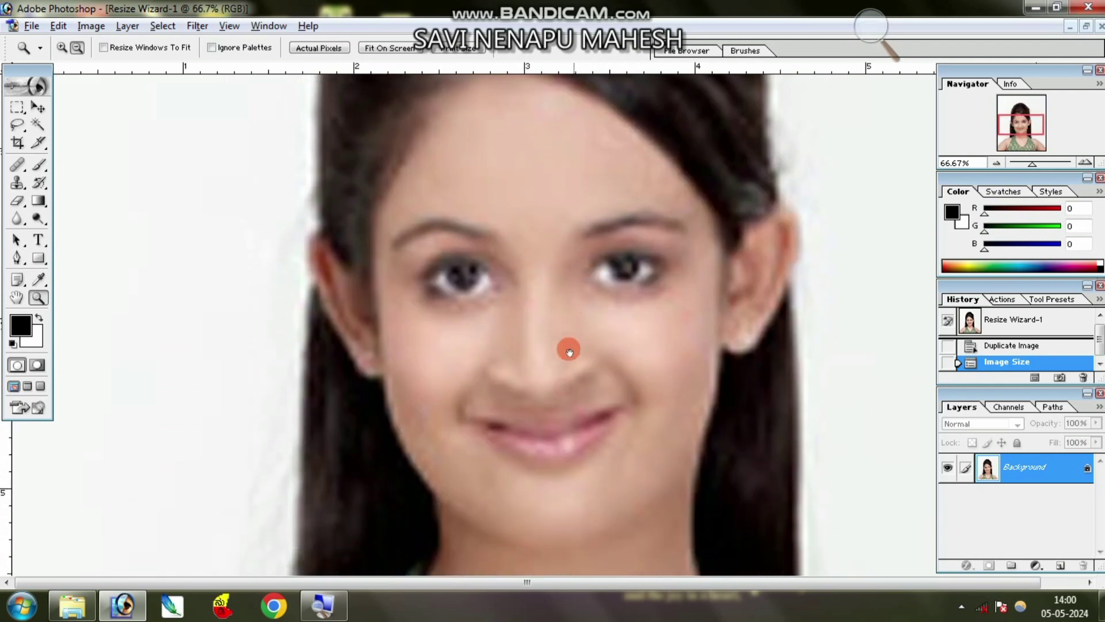
{"action": "scroll", "coordinate": [564, 345], "scroll_direction": "down", "scroll_amount": 1}
{"action": "scroll", "coordinate": [599, 333], "scroll_direction": "down", "scroll_amount": 2}
{"action": "scroll", "coordinate": [579, 357], "scroll_direction": "down", "scroll_amount": 2}
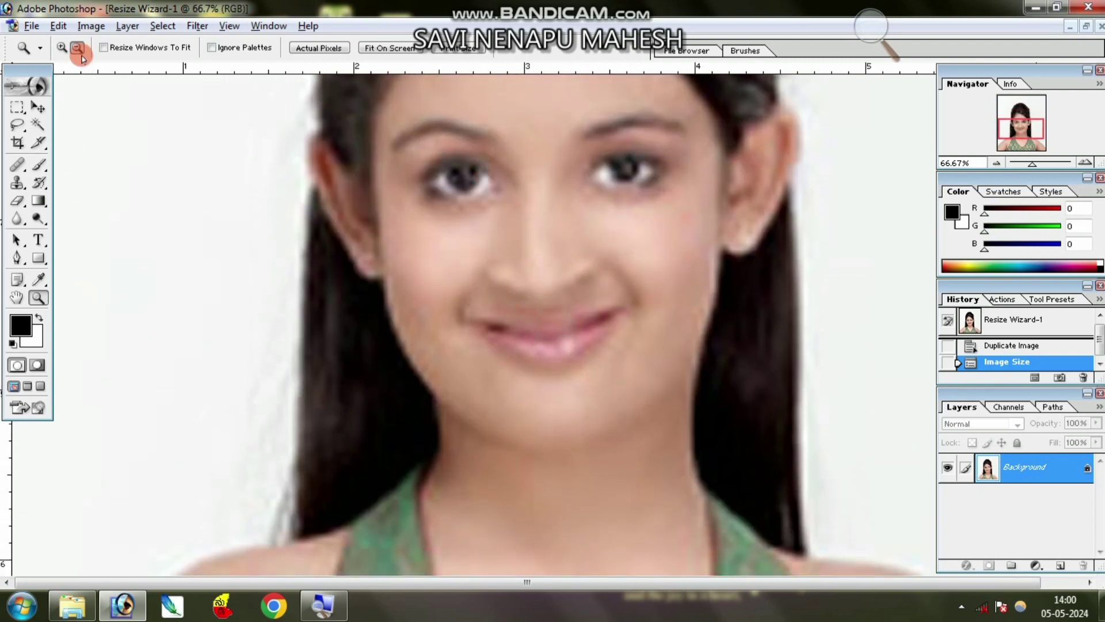
{"action": "left_click", "coordinate": [699, 320]}
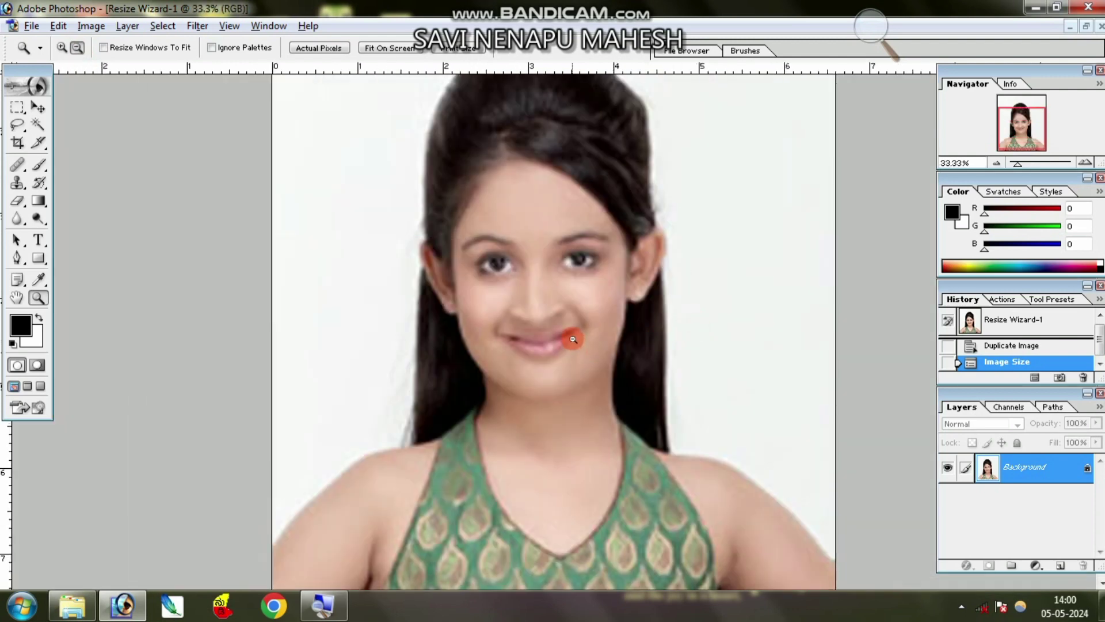
{"action": "left_click", "coordinate": [572, 339]}
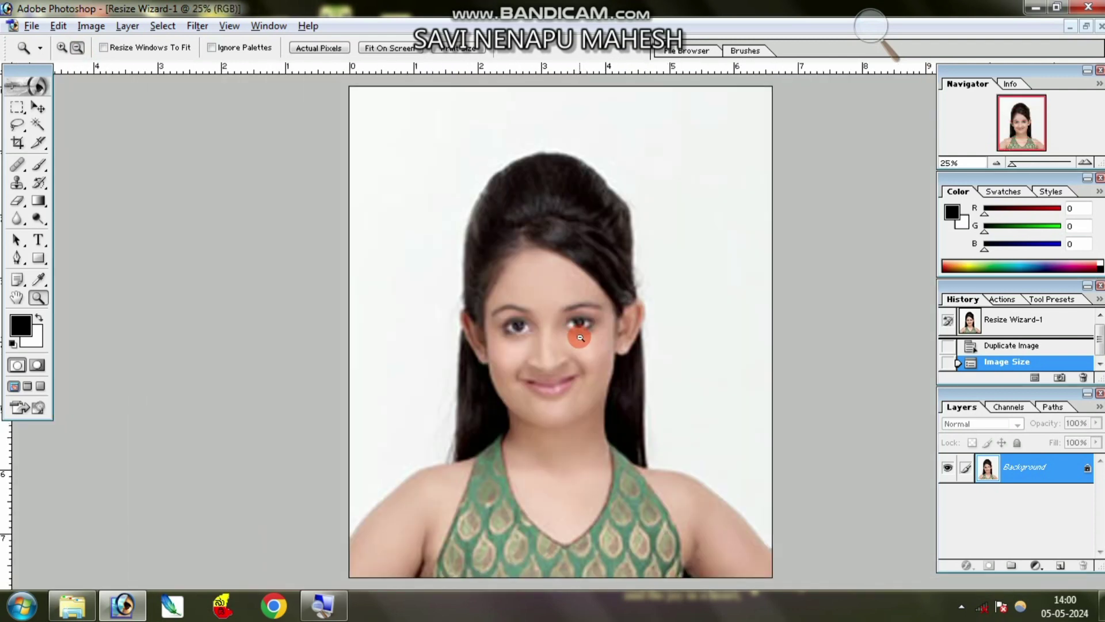
{"action": "left_click", "coordinate": [570, 381]}
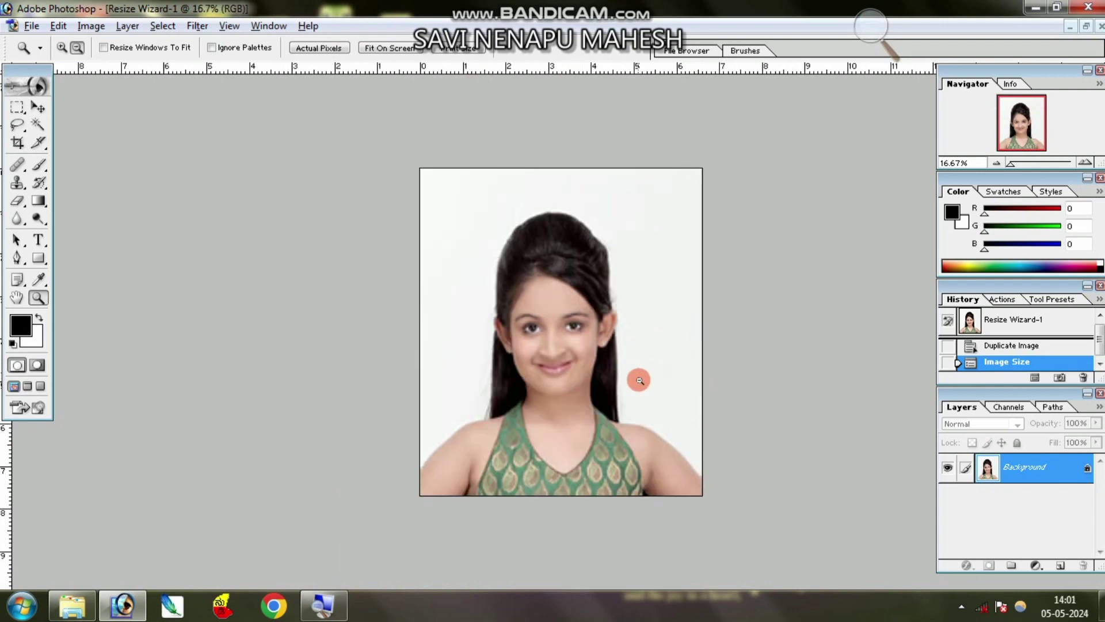
- Zoom in again for a close look at the smooth face detail
{"action": "left_click", "coordinate": [62, 48]}
{"action": "left_click", "coordinate": [567, 330]}
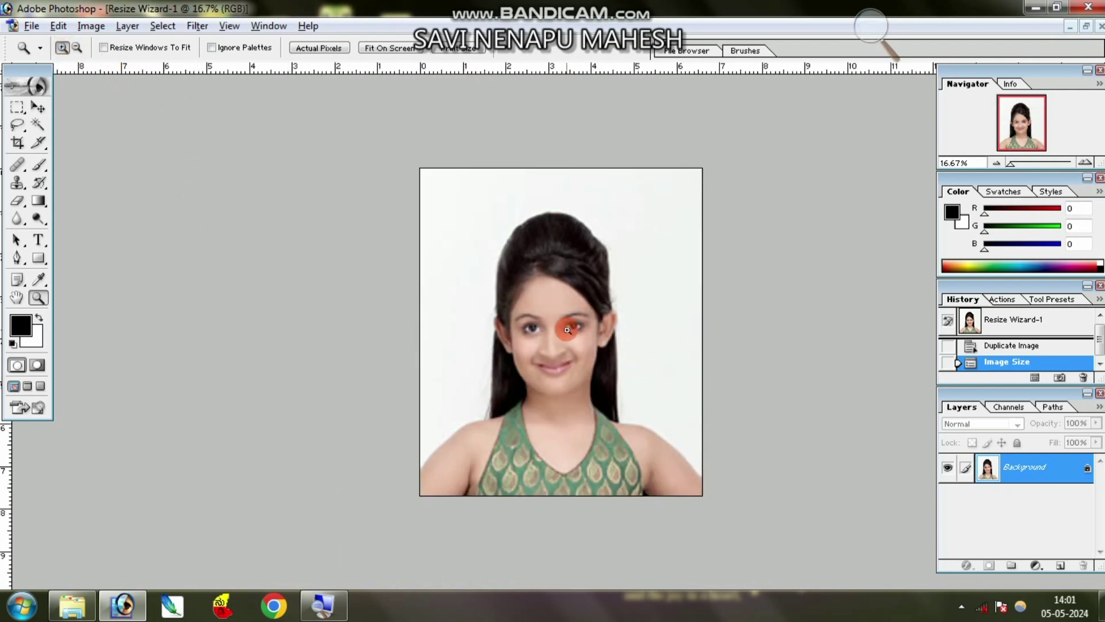
{"action": "left_click", "coordinate": [566, 330]}
{"action": "left_click", "coordinate": [612, 389]}
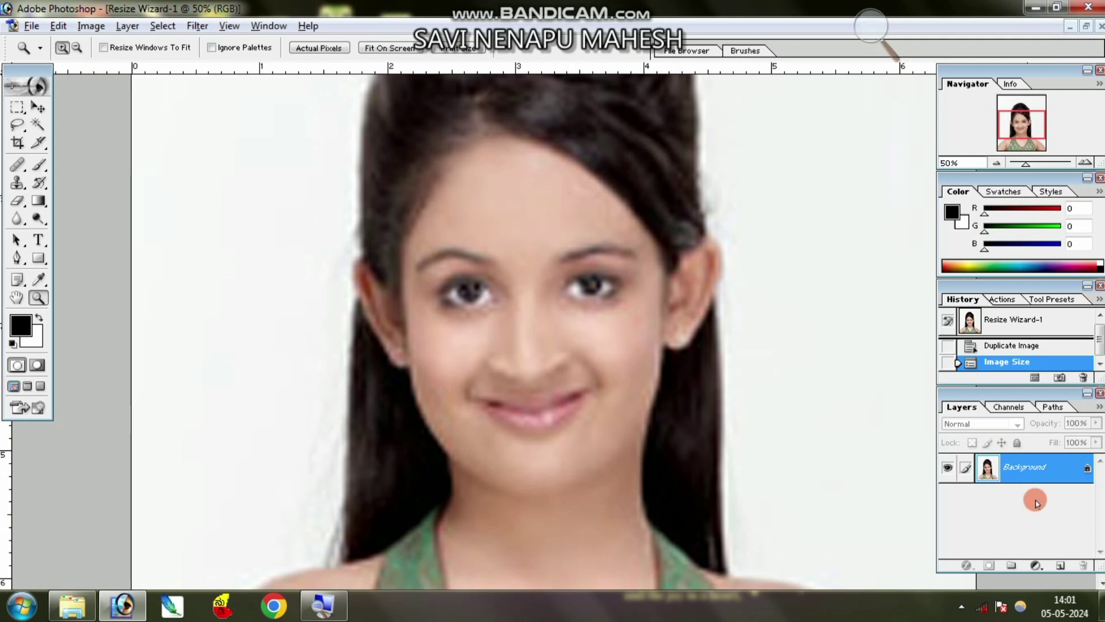
- Unlock the Background layer into an editable Layer 0
{"action": "double_click", "coordinate": [1073, 473]}
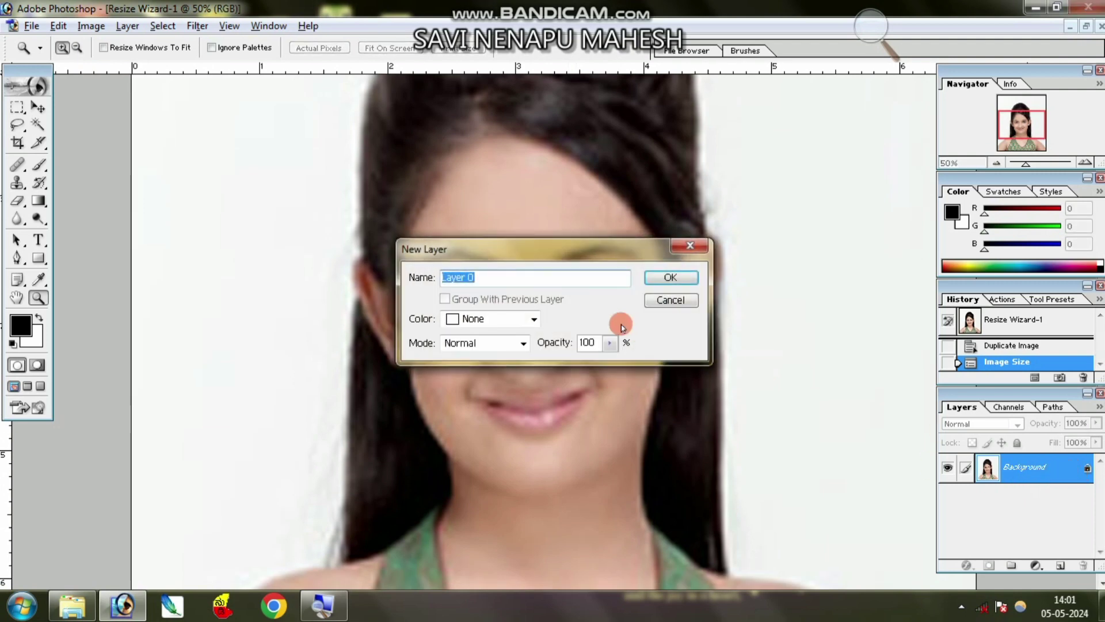
{"action": "left_click", "coordinate": [679, 253]}
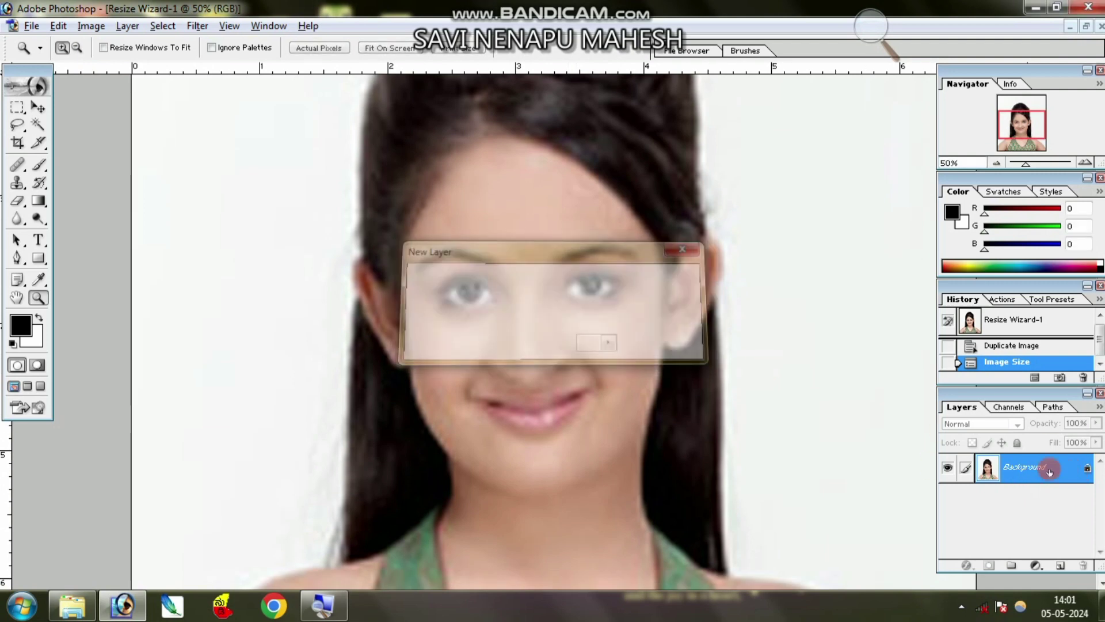
{"action": "double_click", "coordinate": [1087, 470]}
{"action": "left_click", "coordinate": [667, 277]}
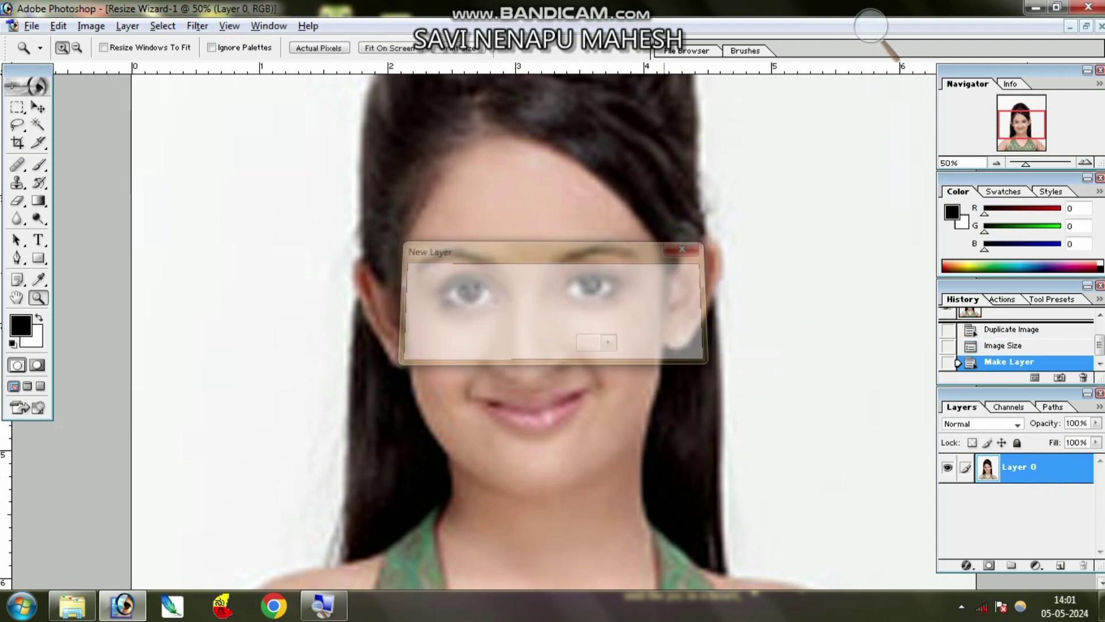
- Duplicate Layer 0 as Layer 0 copy
{"action": "right_click", "coordinate": [1048, 480]}
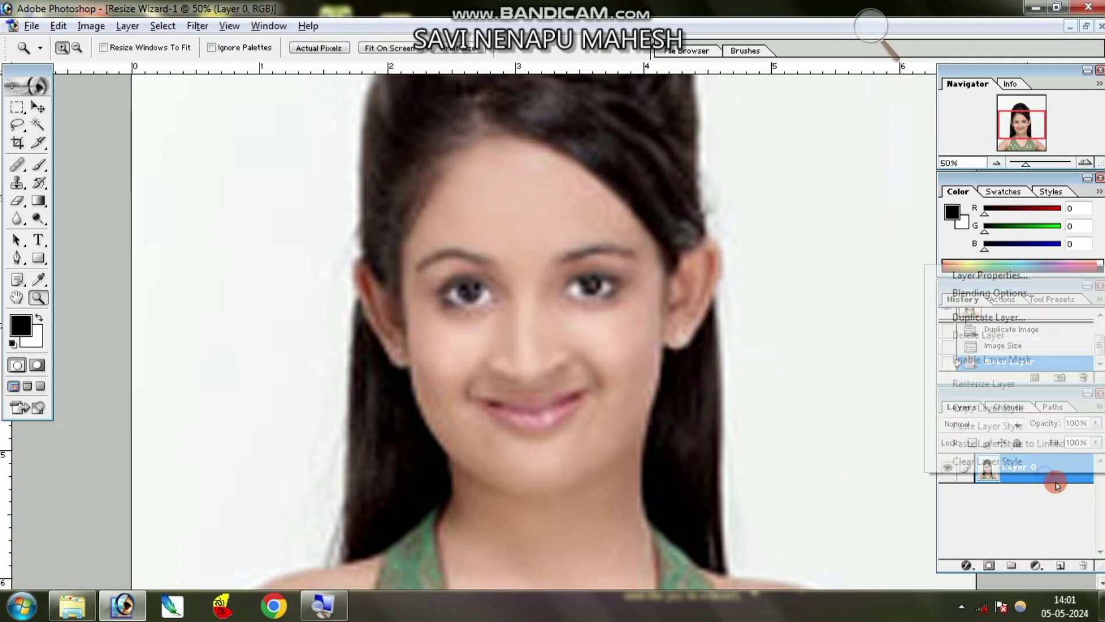
{"action": "left_click", "coordinate": [980, 320]}
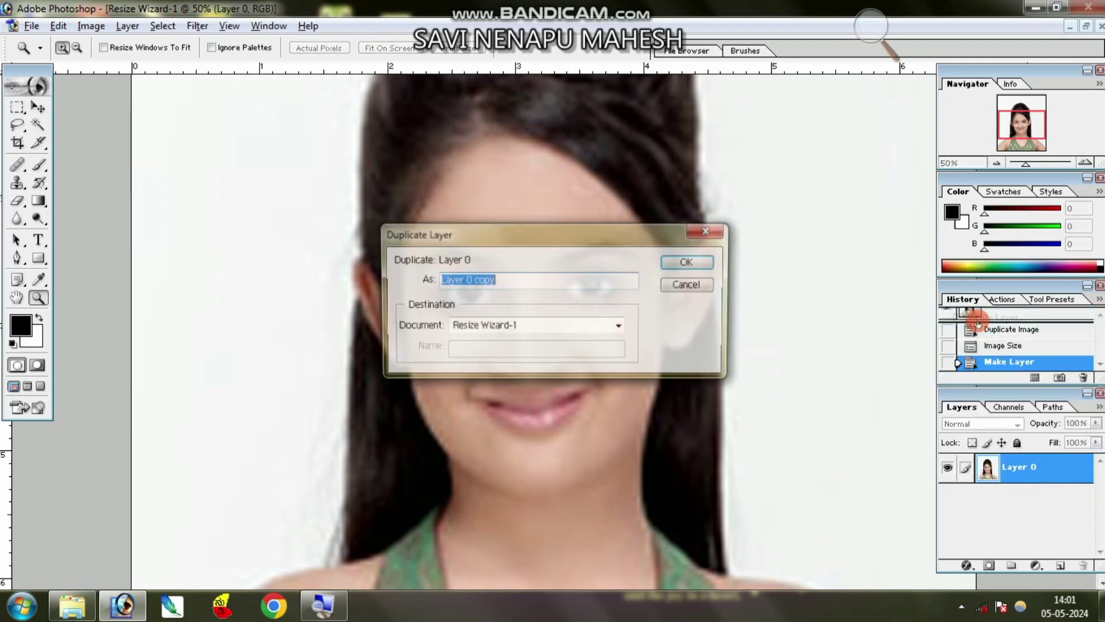
{"action": "left_click", "coordinate": [678, 257]}
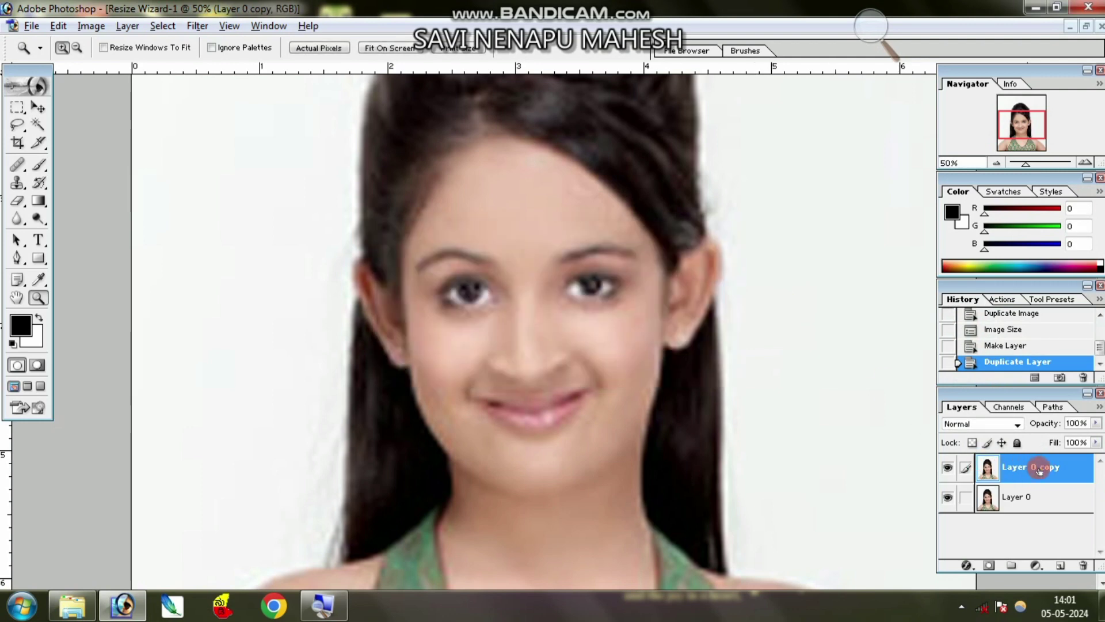
- Invert Layer 0 copy and set its blend mode to Vivid Light
{"action": "key", "text": "ctrl+i"}
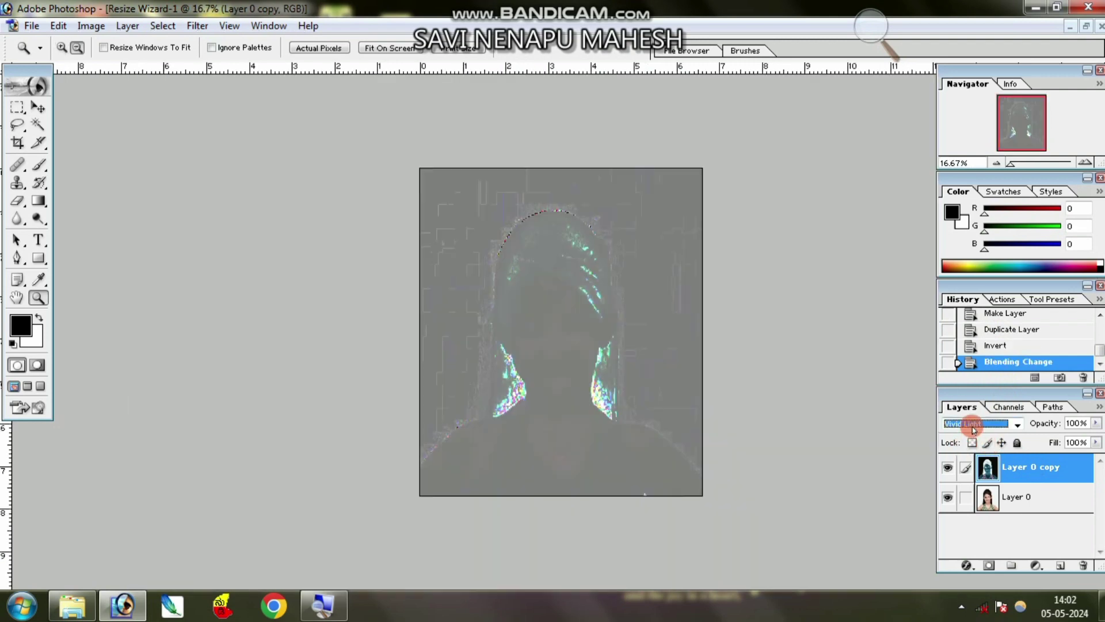
{"action": "left_click", "coordinate": [975, 424]}
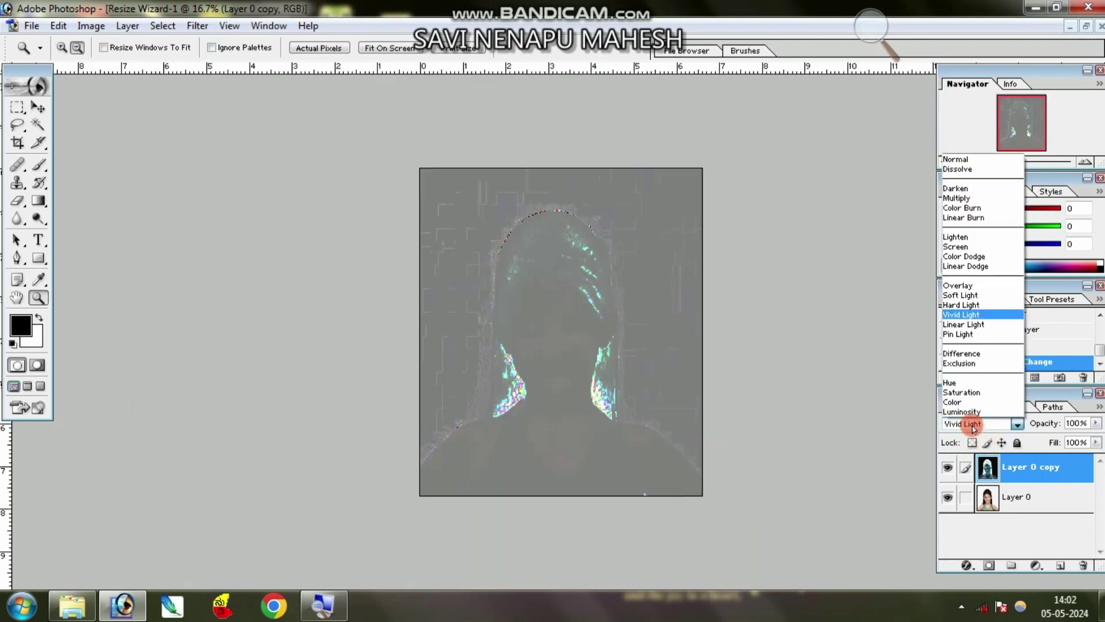
{"action": "left_click", "coordinate": [976, 315]}
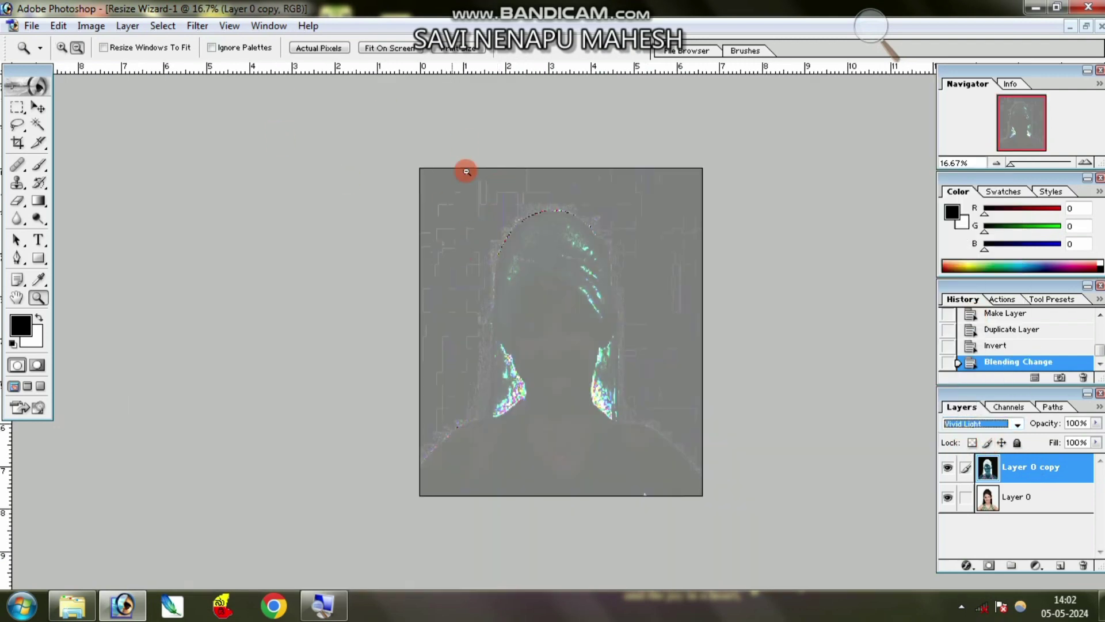
{"action": "left_click", "coordinate": [198, 25]}
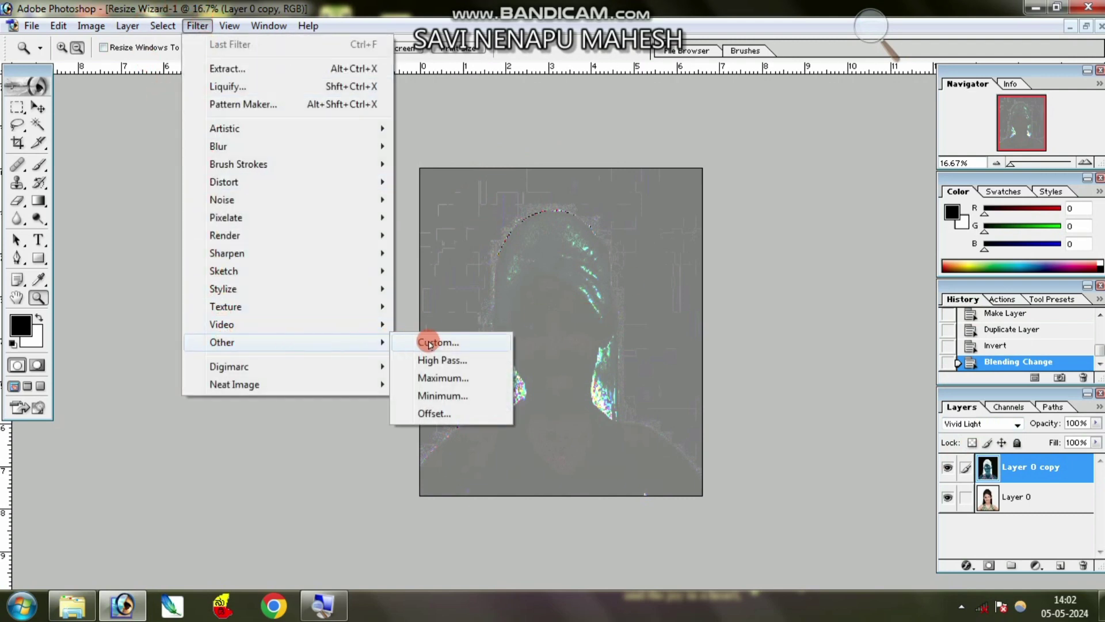
{"action": "mouse_move", "coordinate": [223, 341]}
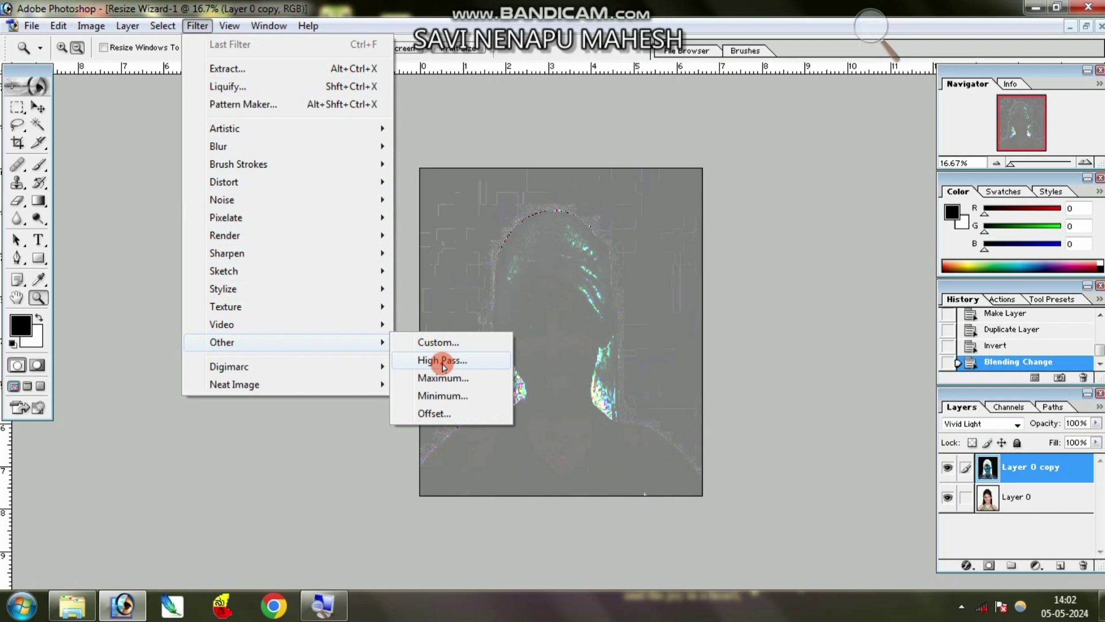
- Apply a High Pass filter with a 2.4-pixel radius to Layer 0 copy
{"action": "left_click", "coordinate": [443, 362]}
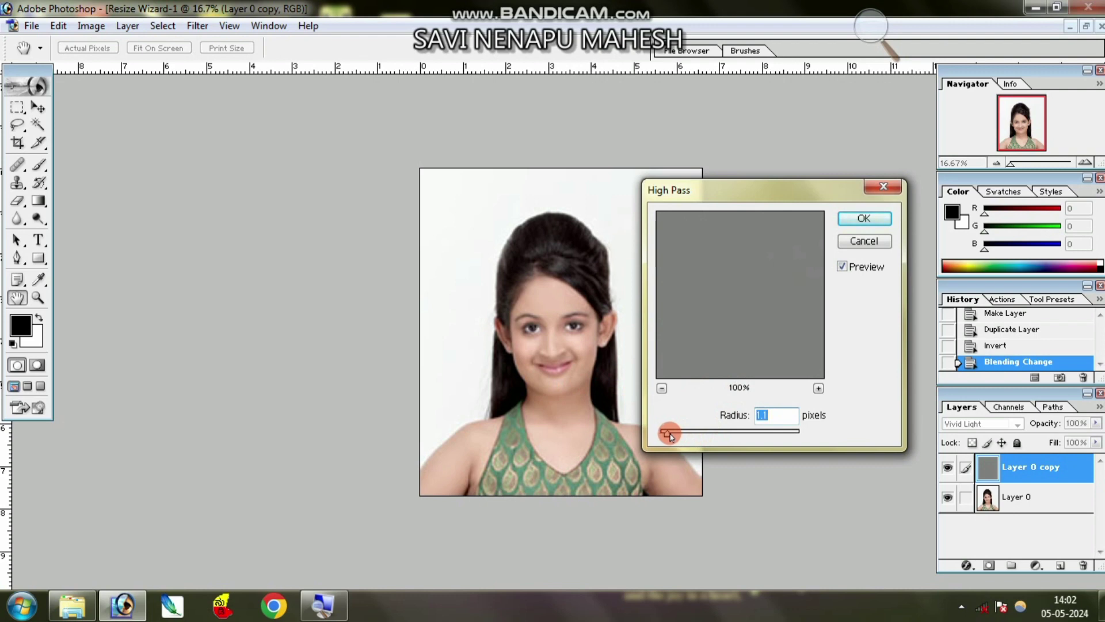
{"action": "left_click_drag", "start_coordinate": [671, 436], "coordinate": [676, 436]}
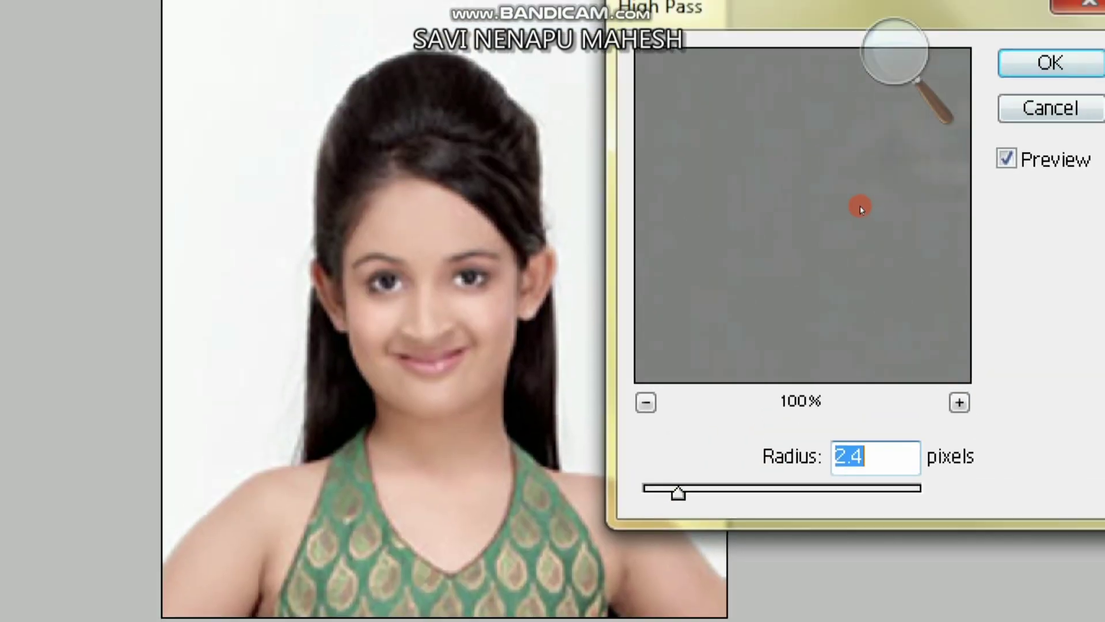
{"action": "key", "text": "Return"}
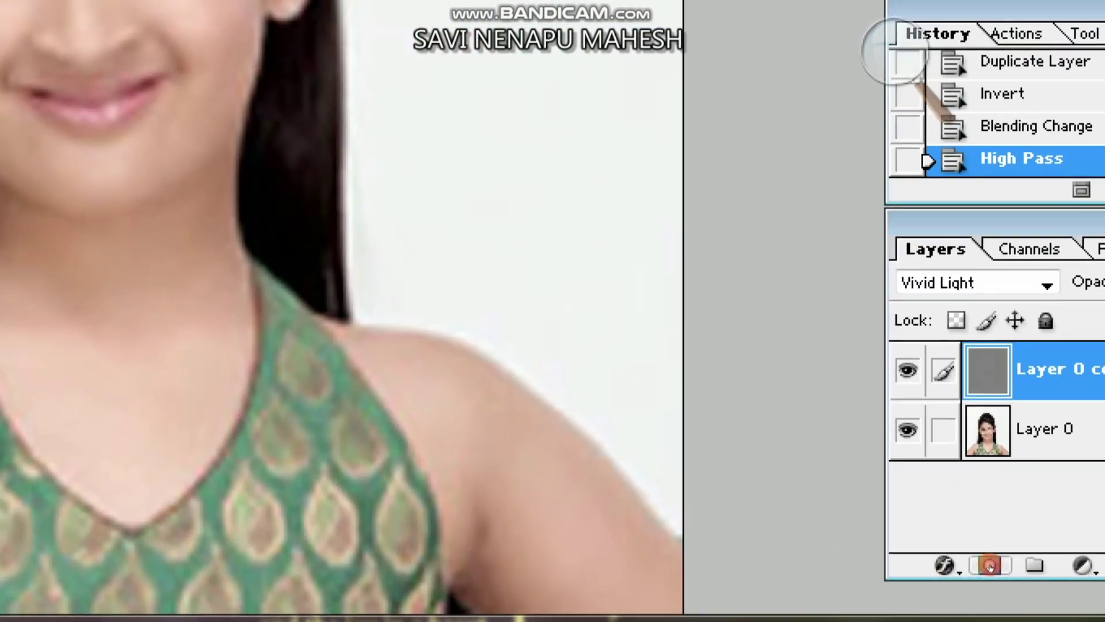
- Add a mask to Layer 0 copy and erase the smoothing over the mouth, eye and neck
{"action": "left_click", "coordinate": [988, 567]}
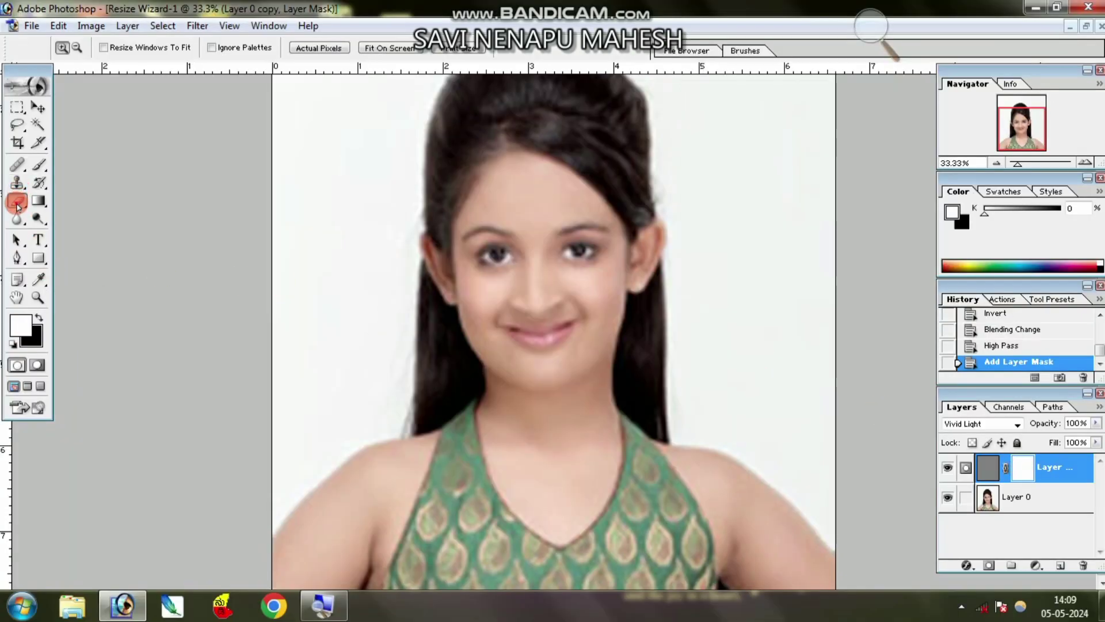
{"action": "left_click", "coordinate": [18, 201]}
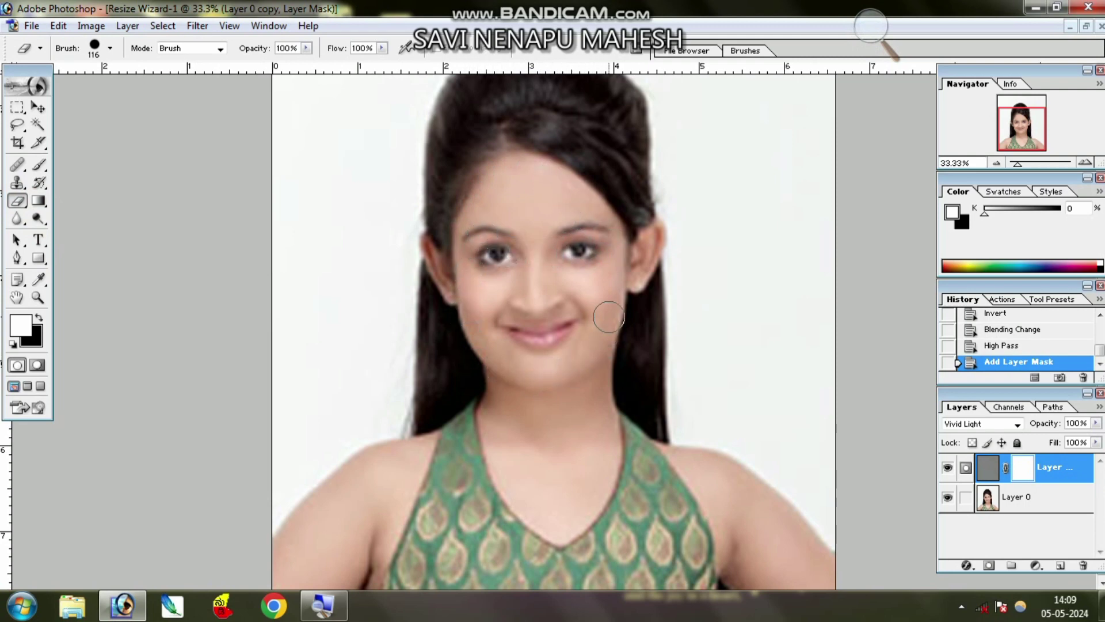
{"action": "left_click_drag", "start_coordinate": [490, 331], "coordinate": [534, 323]}
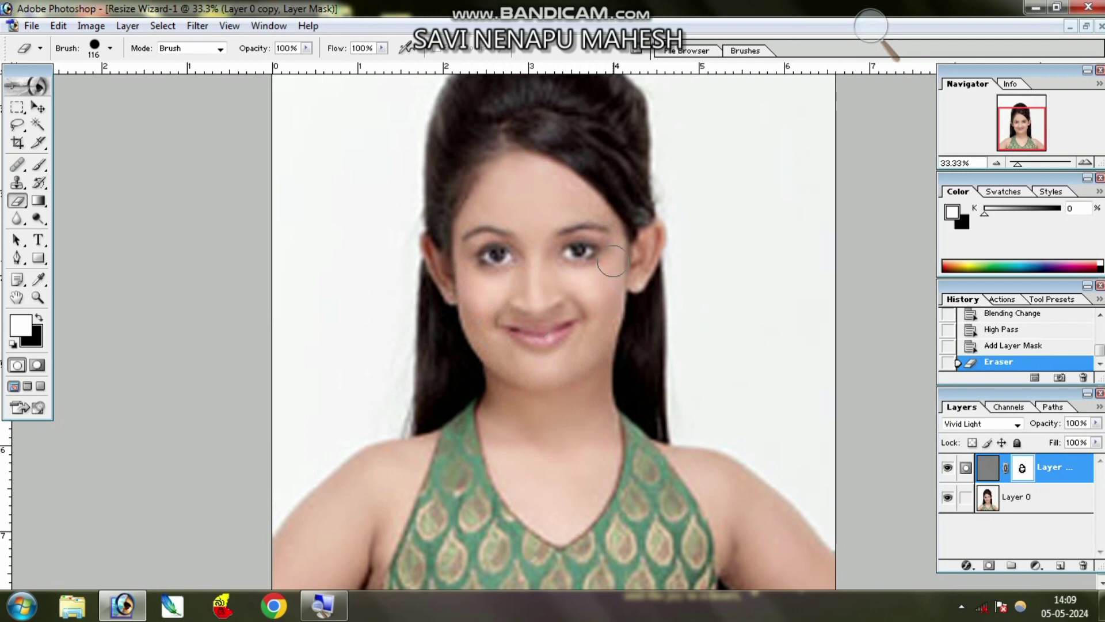
{"action": "mouse_move", "coordinate": [612, 260]}
{"action": "left_mouse_down"}
{"action": "mouse_move", "coordinate": [648, 247]}
{"action": "mouse_move", "coordinate": [606, 360]}
{"action": "left_mouse_up"}
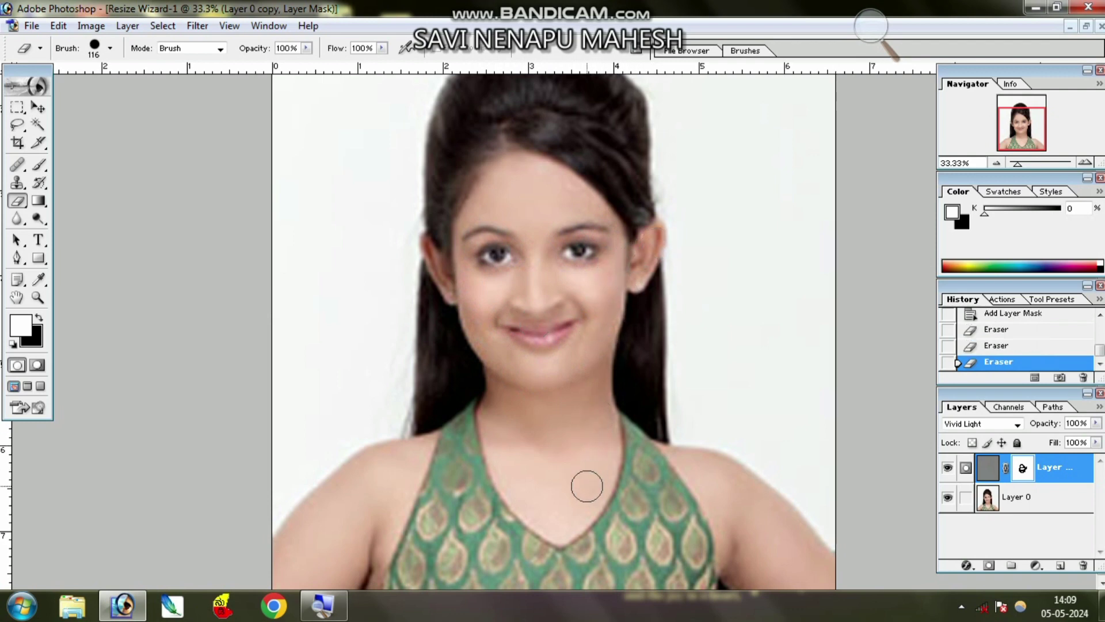
{"action": "left_click_drag", "start_coordinate": [518, 441], "coordinate": [545, 424]}
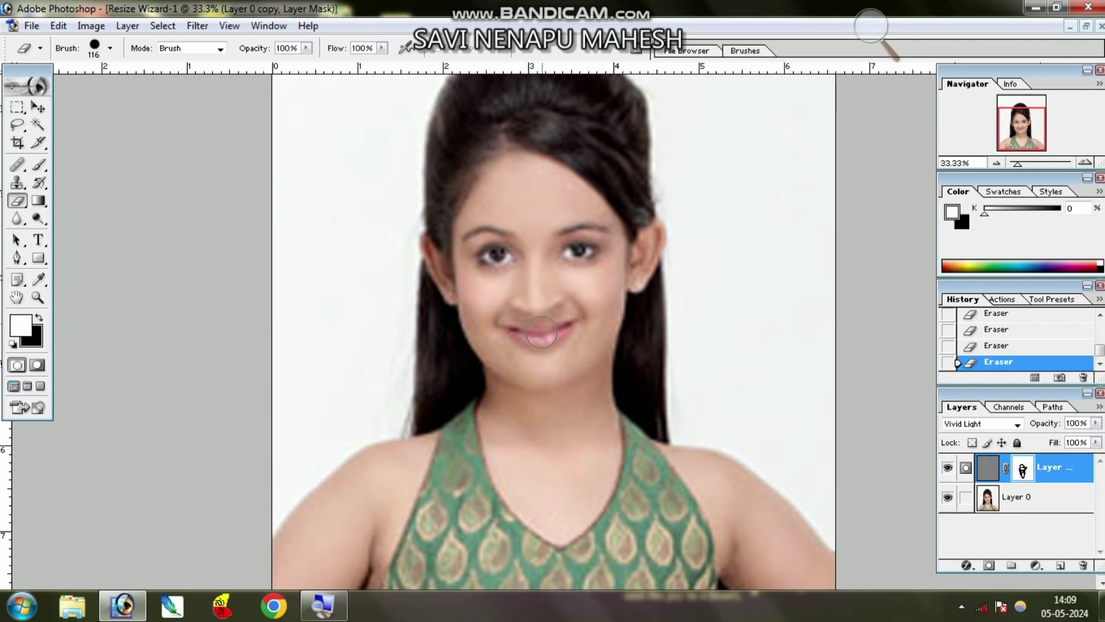
{"action": "left_click", "coordinate": [1048, 459]}
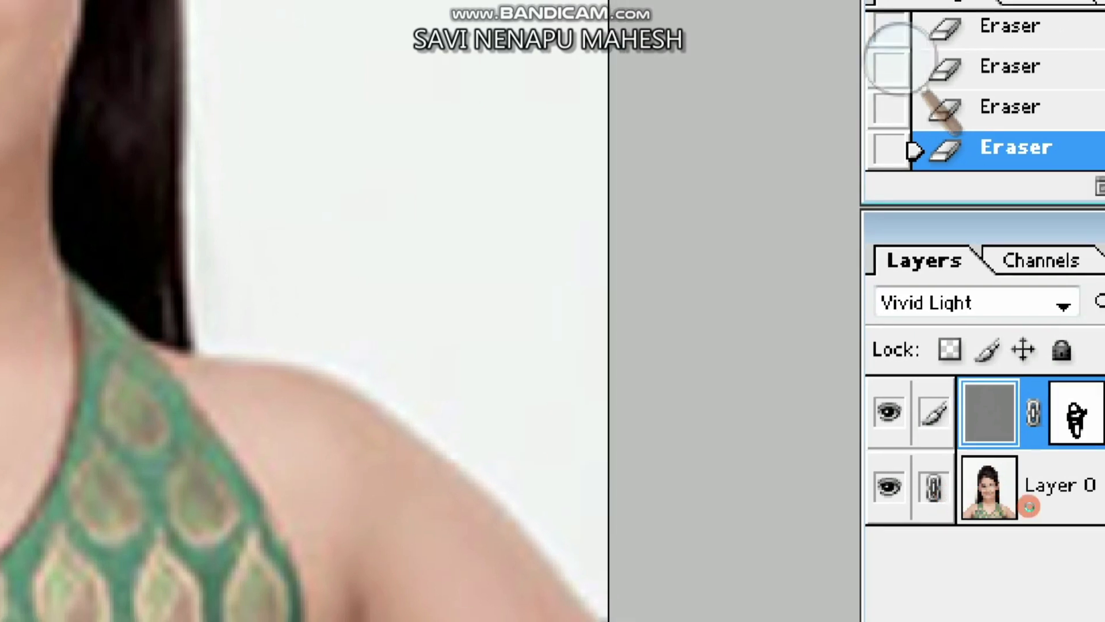
- Merge the linked layers into one Layer 0 copy with Ctrl+E and bring up the Filter menu
{"action": "key", "text": "ctrl+e"}
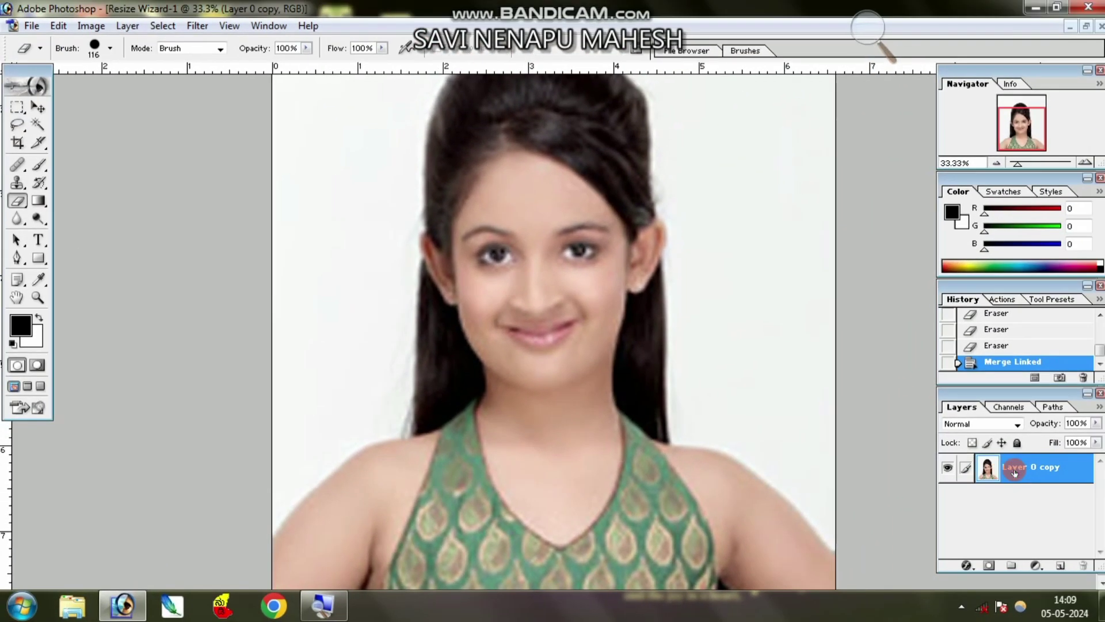
{"action": "left_click", "coordinate": [197, 26]}
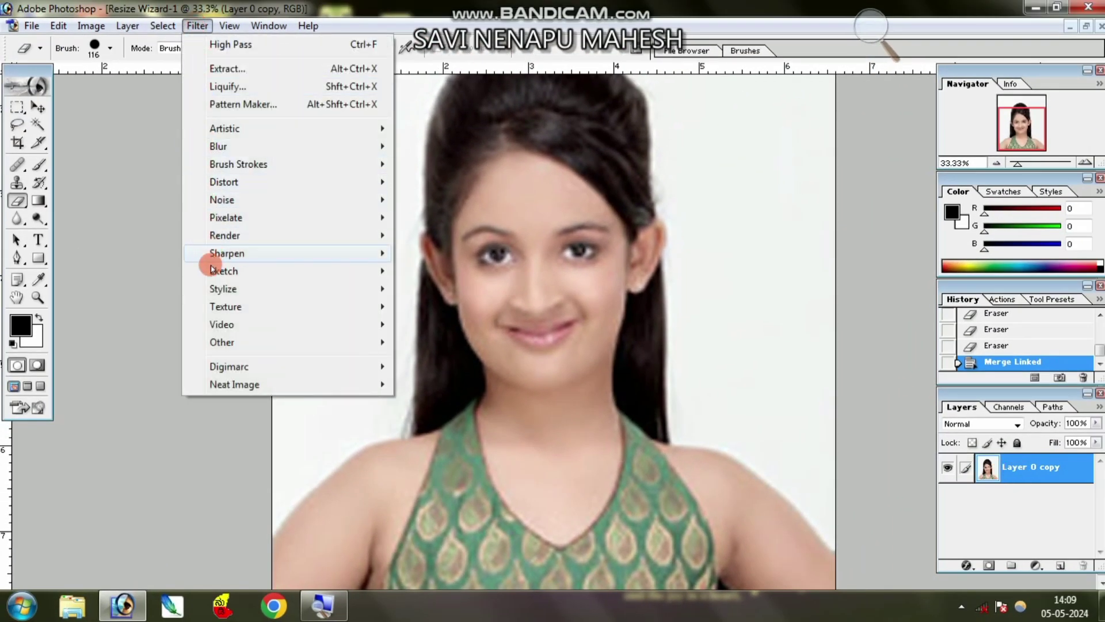
{"action": "mouse_move", "coordinate": [231, 256]}
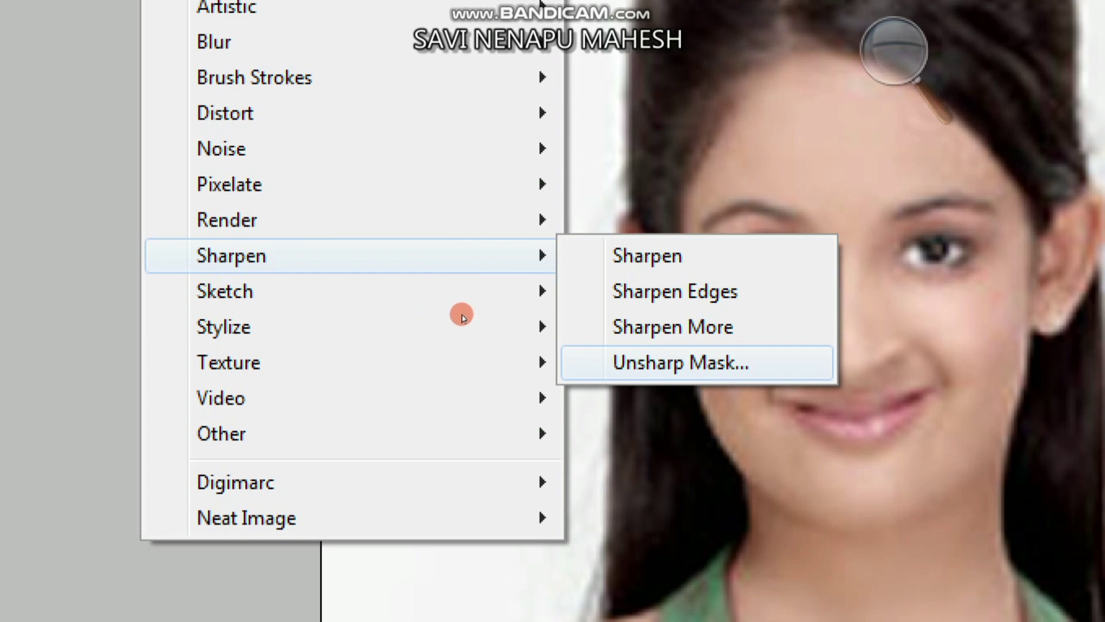
- Apply Unsharp Mask with 413% amount, 4.6-pixel radius and a 4-level threshold
{"action": "left_click", "coordinate": [679, 363]}
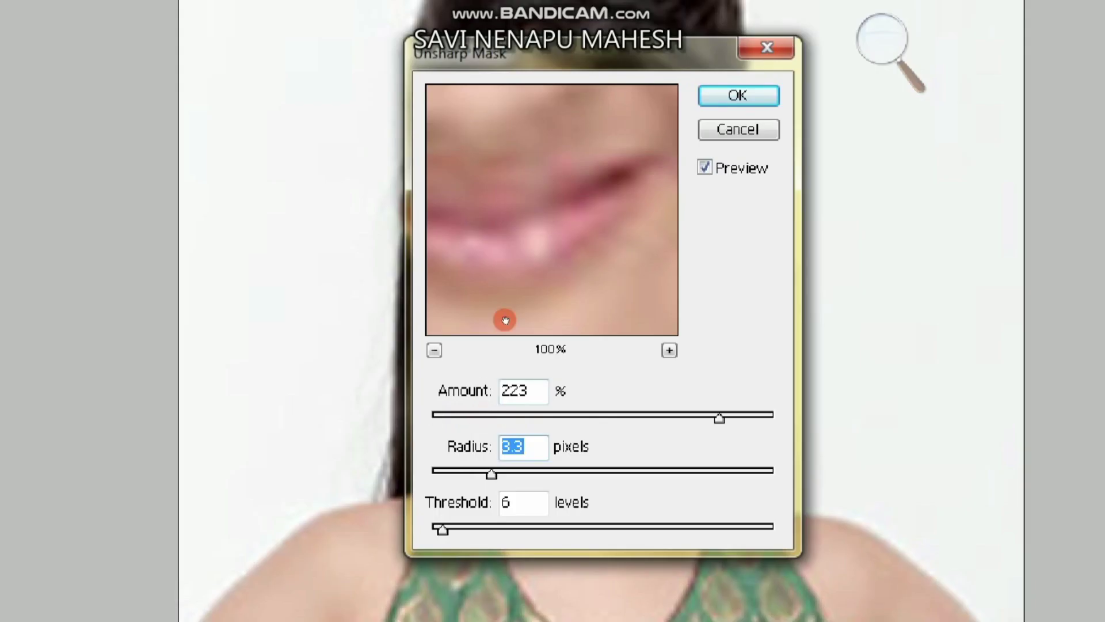
{"action": "left_click_drag", "start_coordinate": [506, 316], "coordinate": [545, 298]}
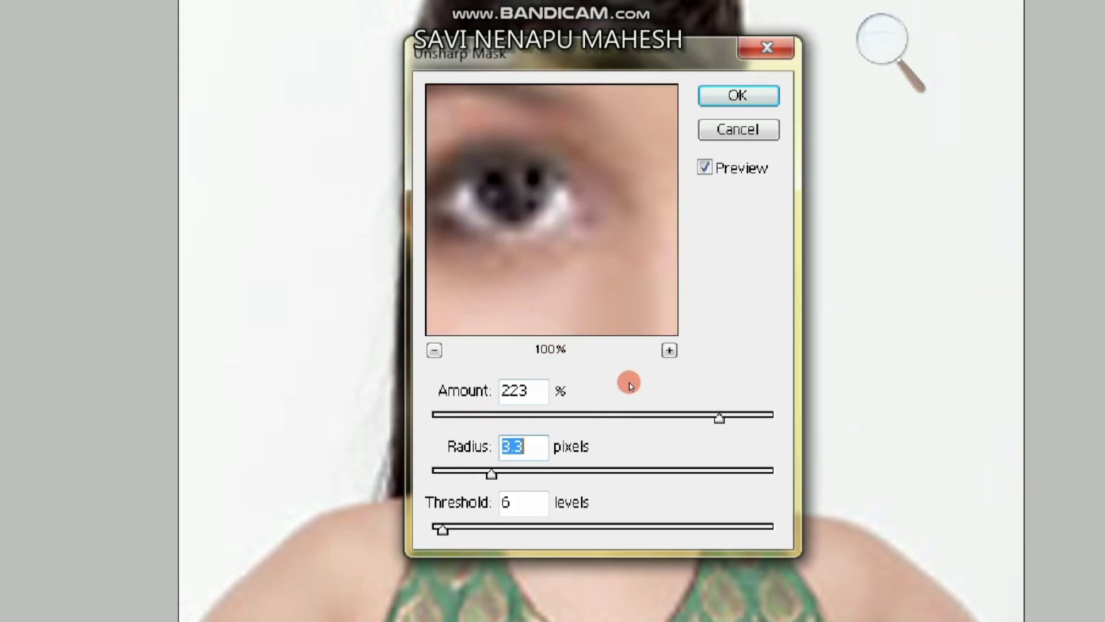
{"action": "mouse_move", "coordinate": [629, 380]}
{"action": "left_mouse_down"}
{"action": "mouse_move", "coordinate": [593, 387]}
{"action": "mouse_move", "coordinate": [664, 385]}
{"action": "left_mouse_up"}
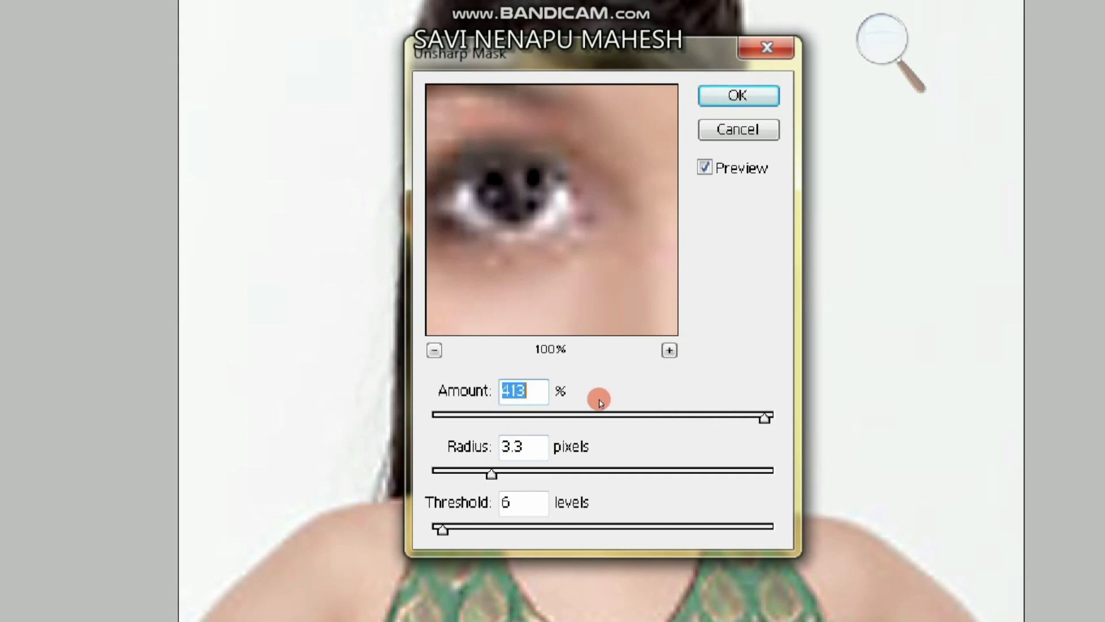
{"action": "mouse_move", "coordinate": [482, 419]}
{"action": "left_mouse_down"}
{"action": "mouse_move", "coordinate": [506, 420]}
{"action": "mouse_move", "coordinate": [493, 420]}
{"action": "left_mouse_up"}
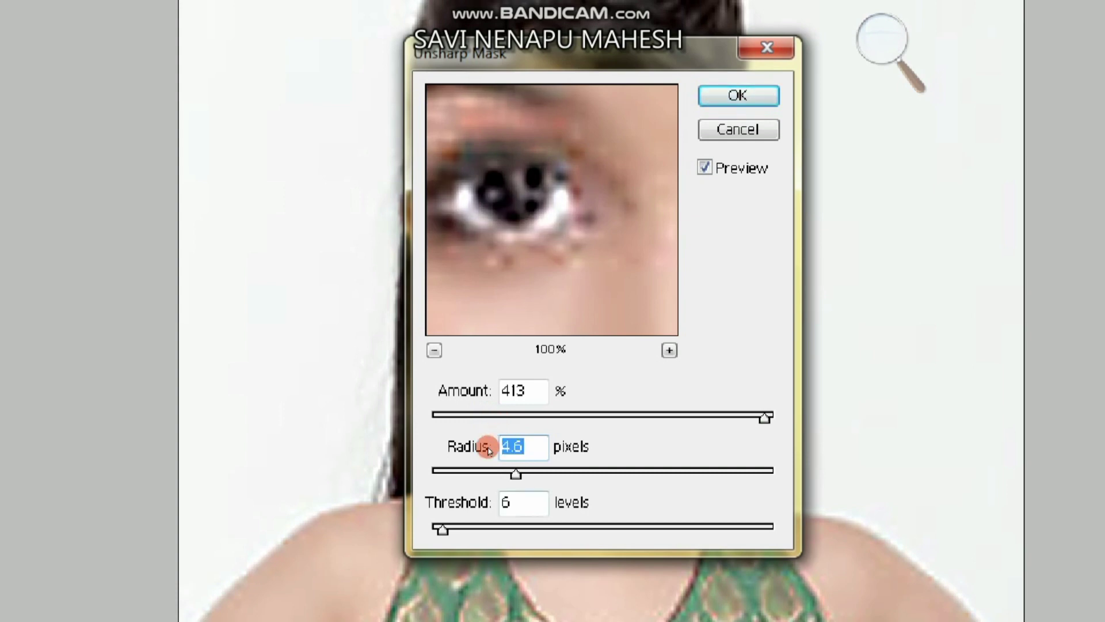
{"action": "left_click_drag", "start_coordinate": [446, 462], "coordinate": [467, 461]}
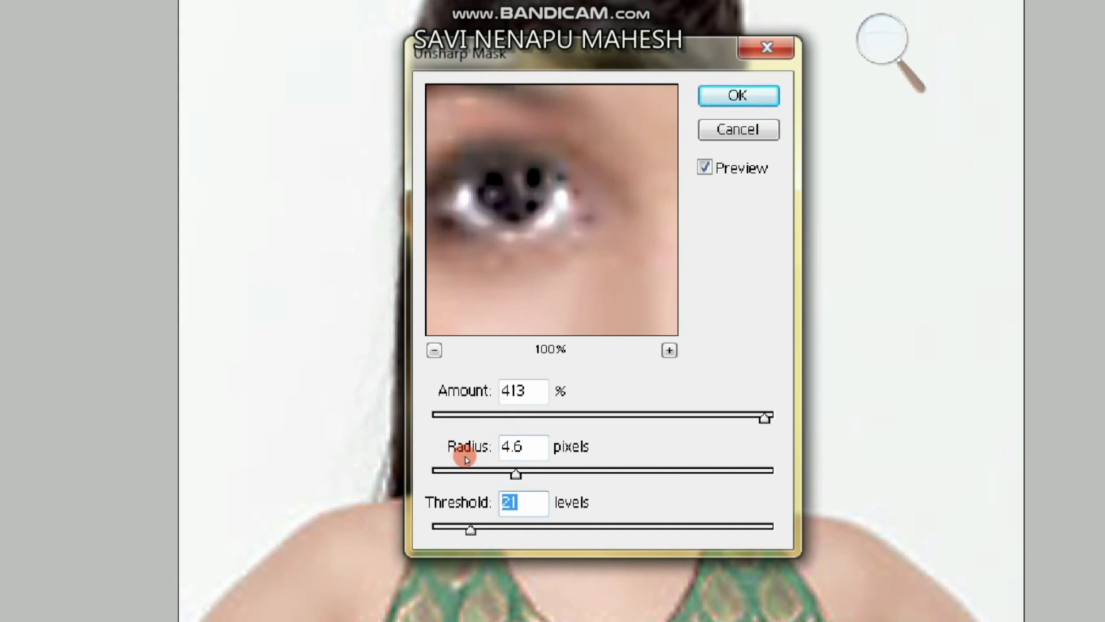
{"action": "key", "text": "Down"}
{"action": "key", "text": "Down"}
{"action": "key", "text": "Down"}
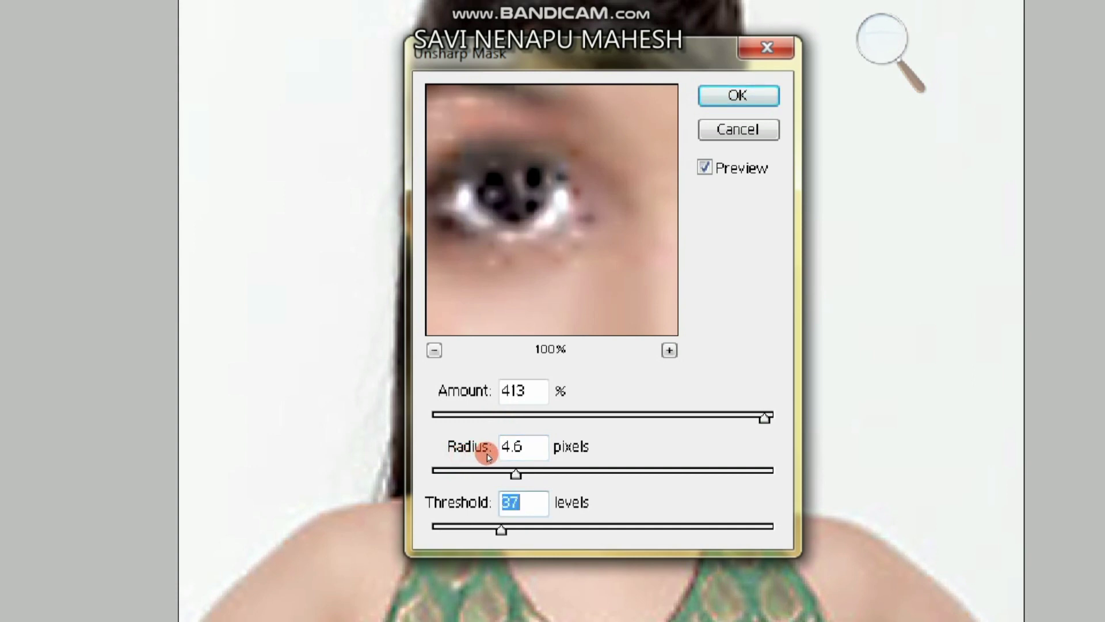
{"action": "left_click_drag", "start_coordinate": [488, 456], "coordinate": [446, 457]}
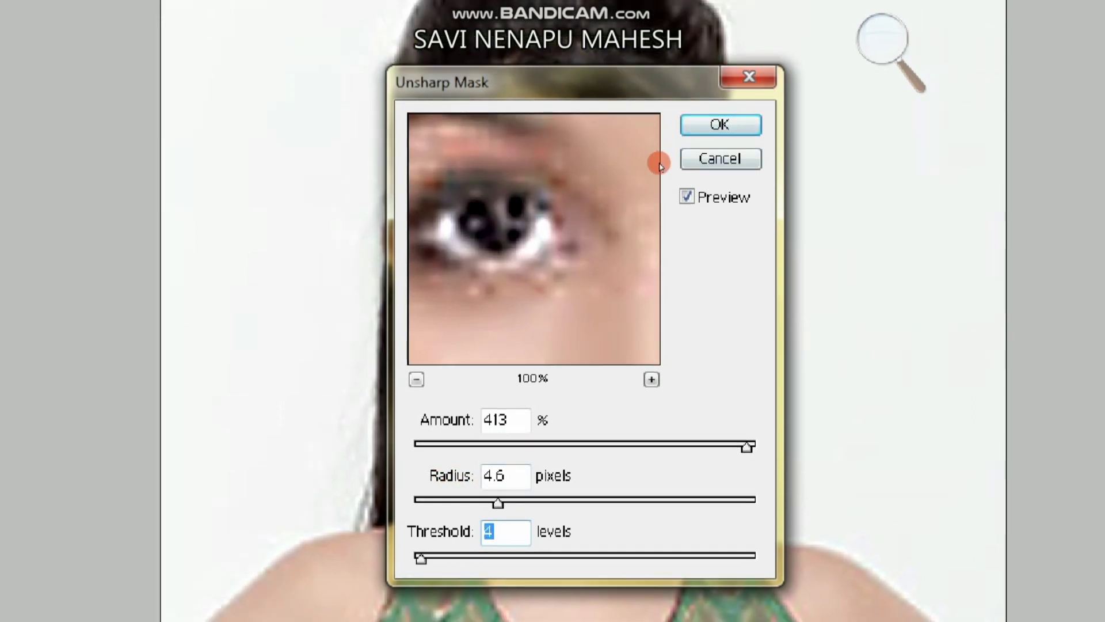
{"action": "key", "text": "Return"}
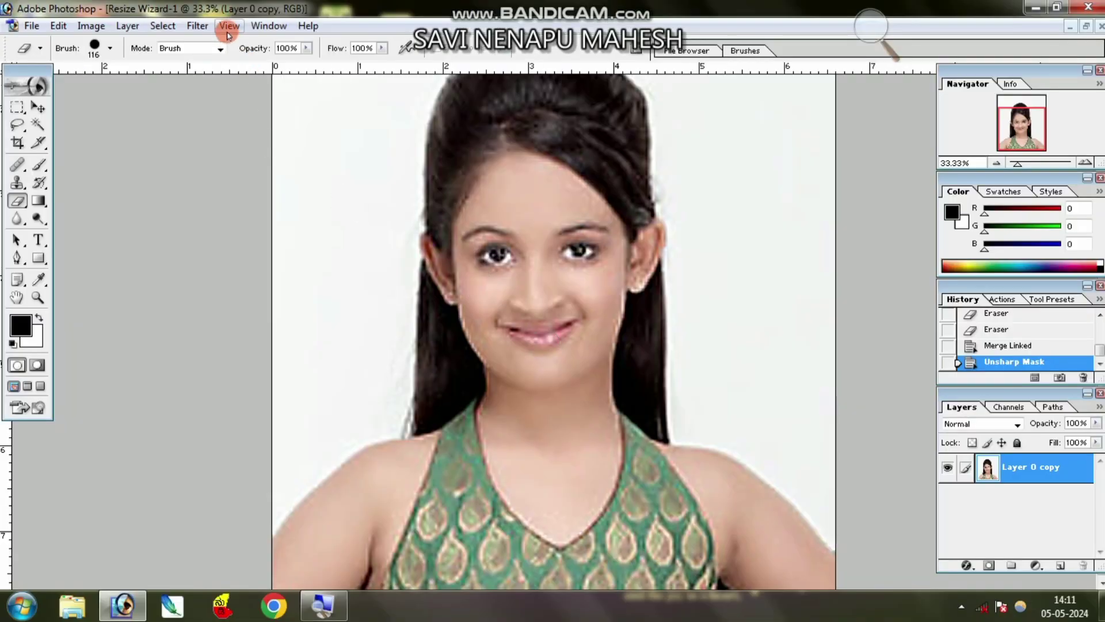
- Apply the Diffuse filter in Anisotropic mode, then zoom out to see the whole photo
{"action": "left_click", "coordinate": [199, 26]}
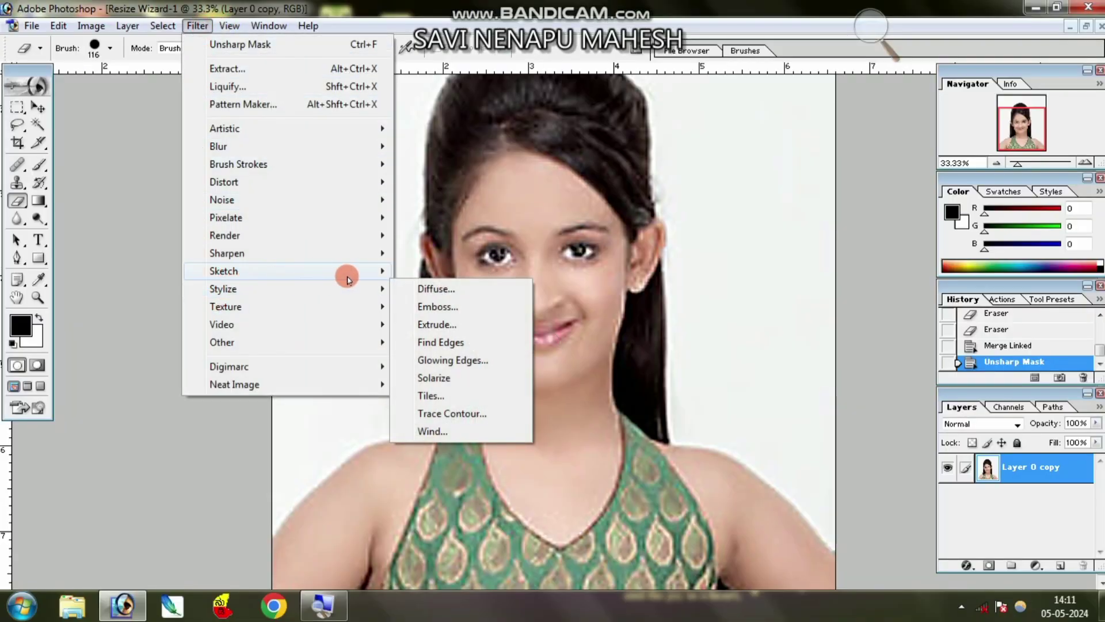
{"action": "mouse_move", "coordinate": [223, 288]}
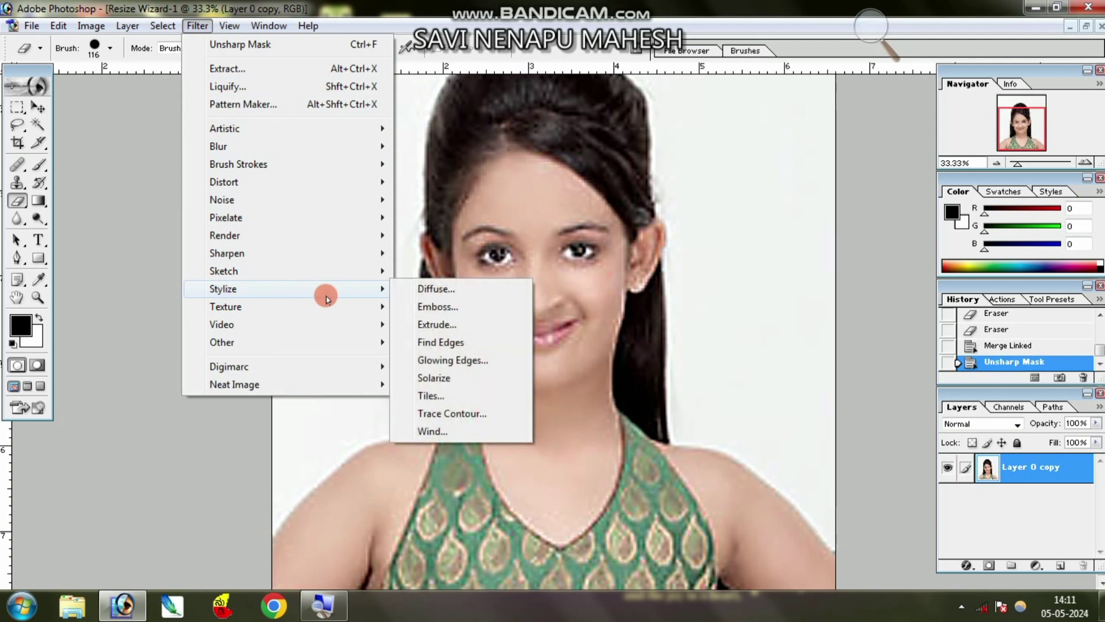
{"action": "left_click", "coordinate": [450, 294]}
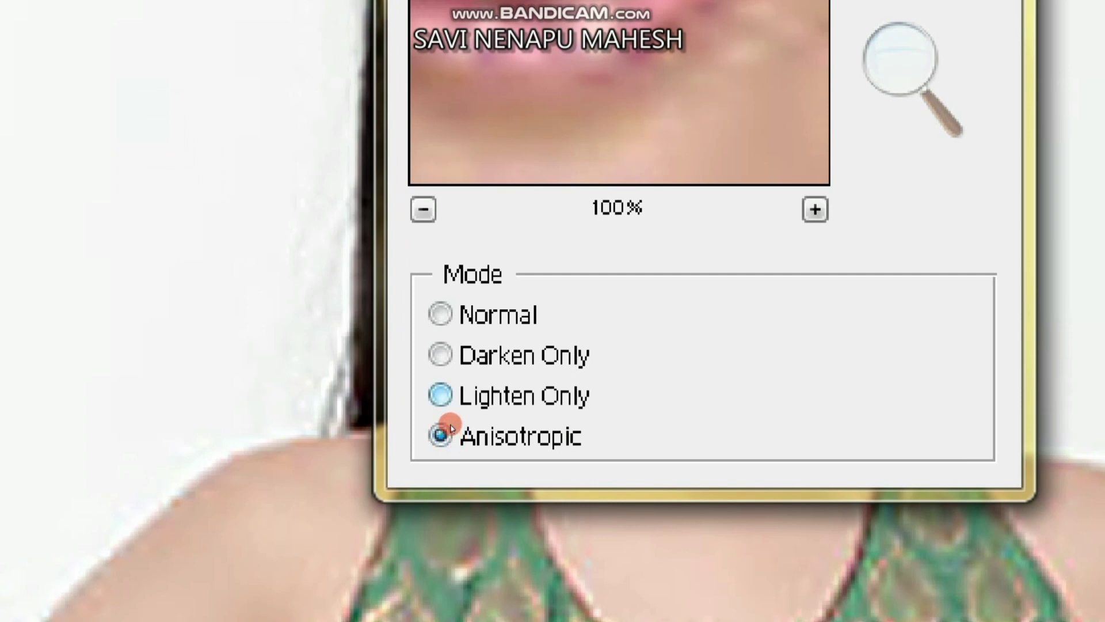
{"action": "key", "text": "Up"}
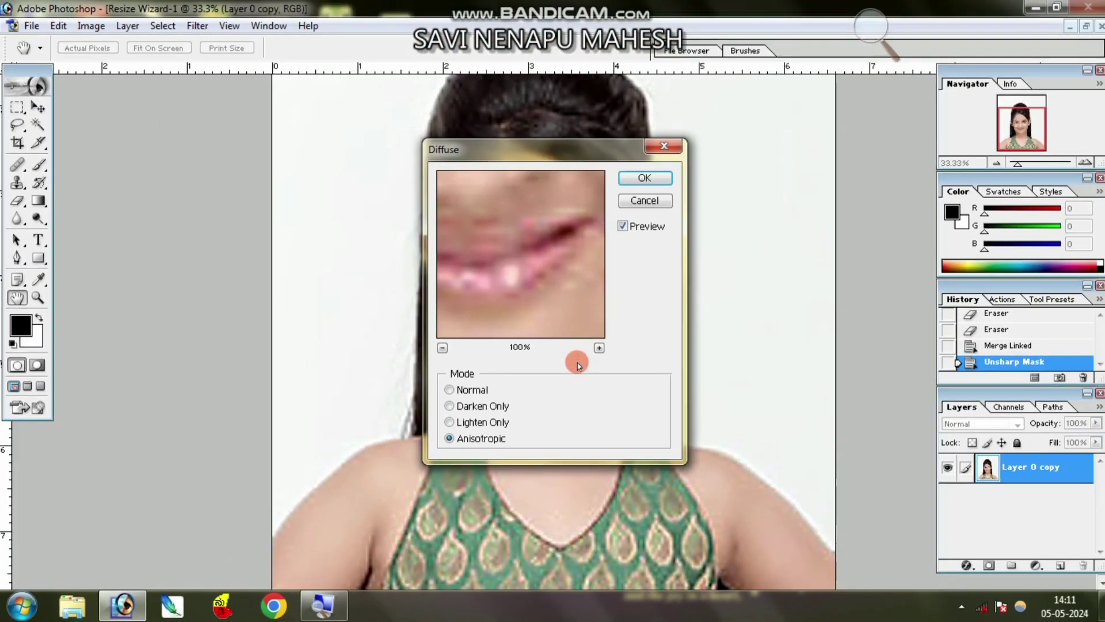
{"action": "left_click", "coordinate": [644, 178]}
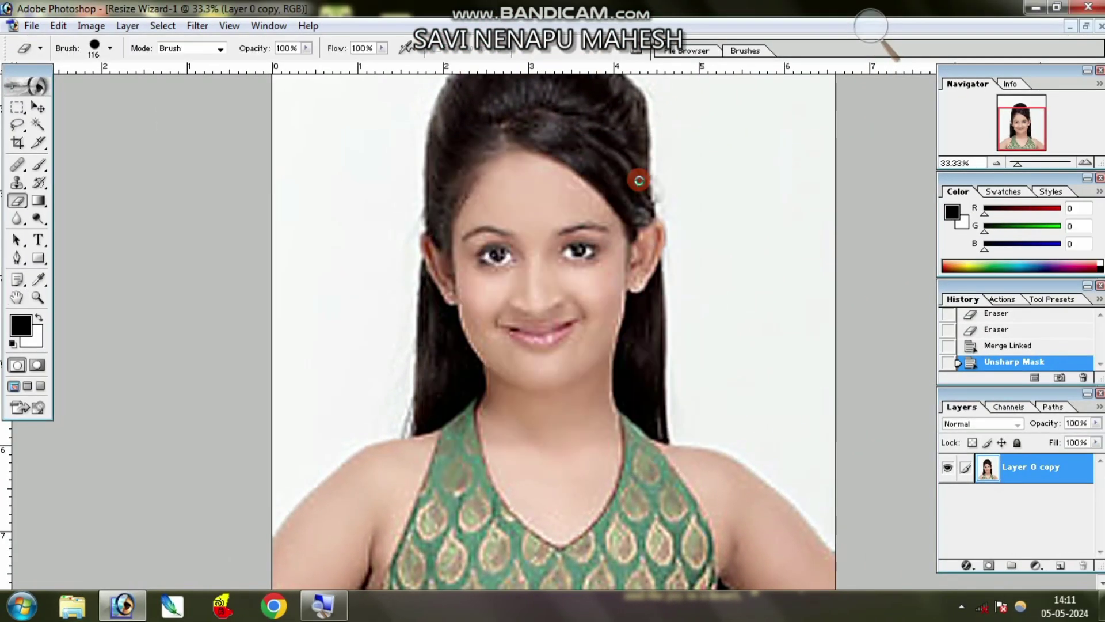
{"action": "left_click", "coordinate": [38, 297]}
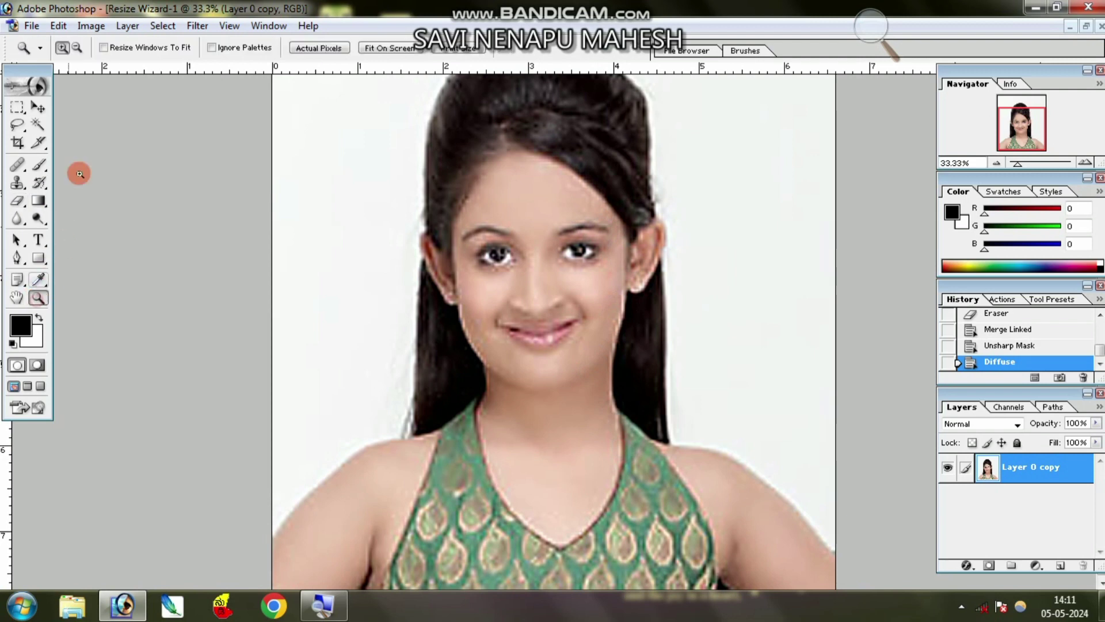
{"action": "left_click", "coordinate": [615, 282], "text": "alt"}
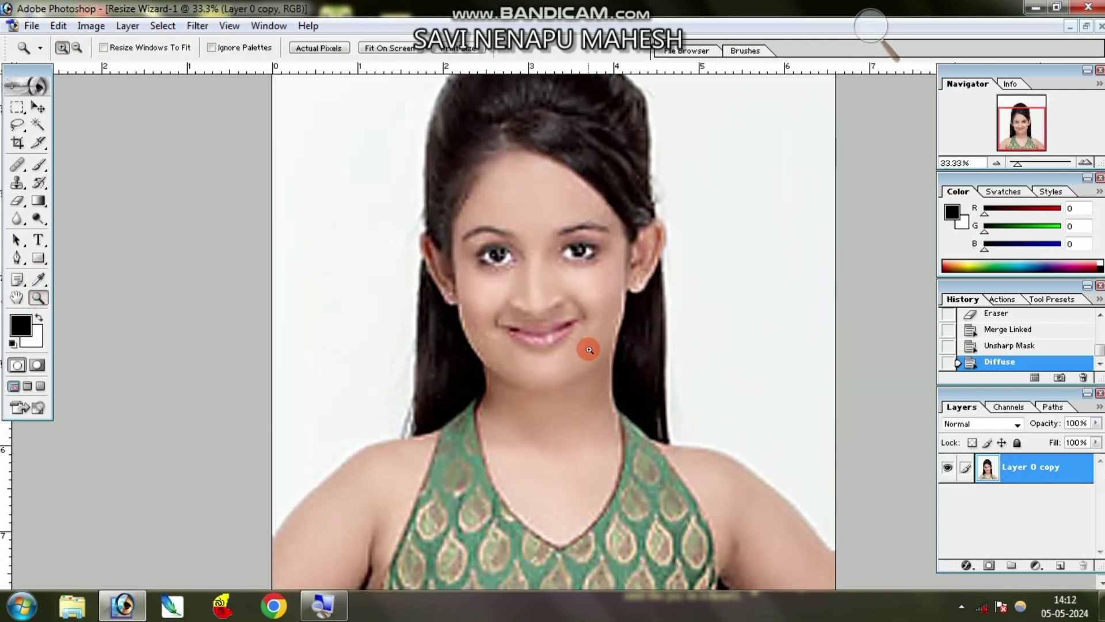
- Save to a Desktop folder with JPEG chosen as the file format
{"action": "left_click", "coordinate": [31, 26]}
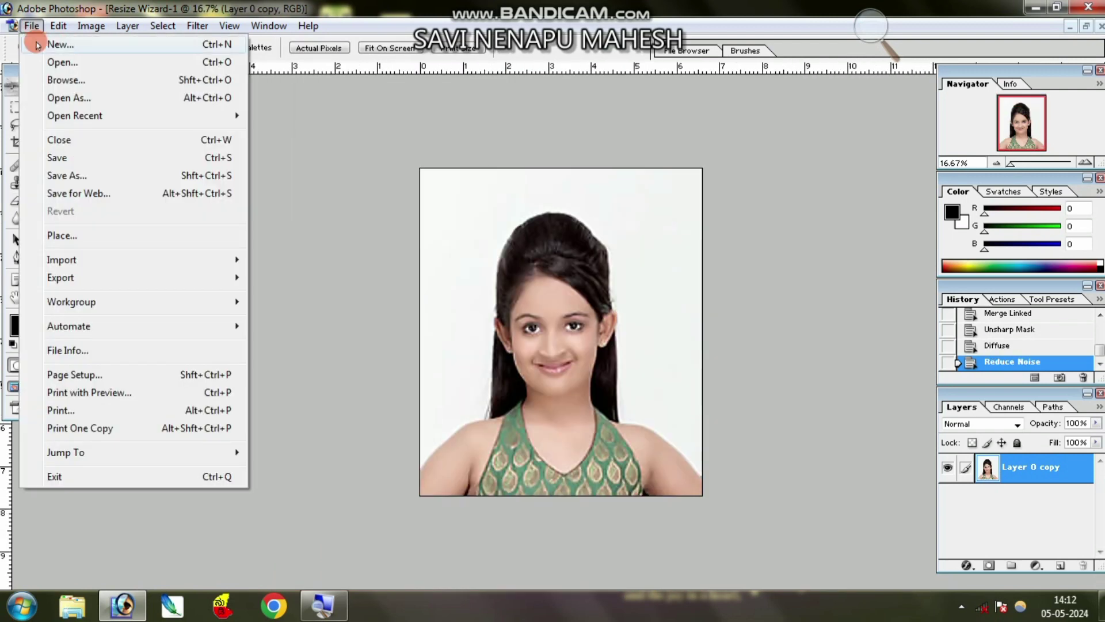
{"action": "key", "text": "Escape"}
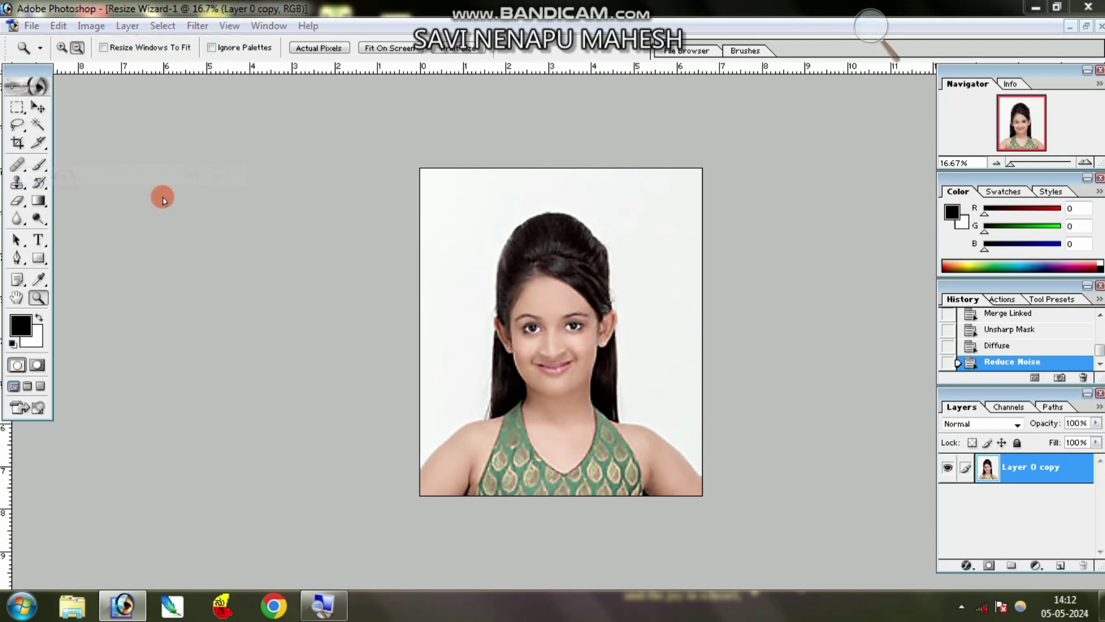
{"action": "key", "text": "ctrl+s"}
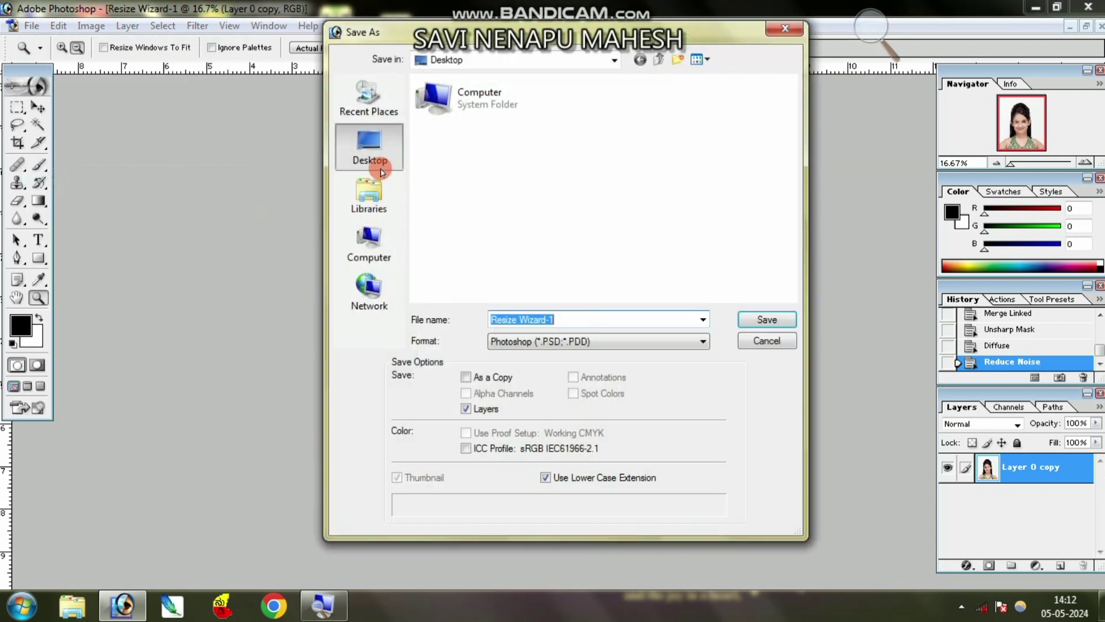
{"action": "left_click", "coordinate": [382, 162]}
{"action": "left_click", "coordinate": [459, 246]}
{"action": "left_click", "coordinate": [391, 169]}
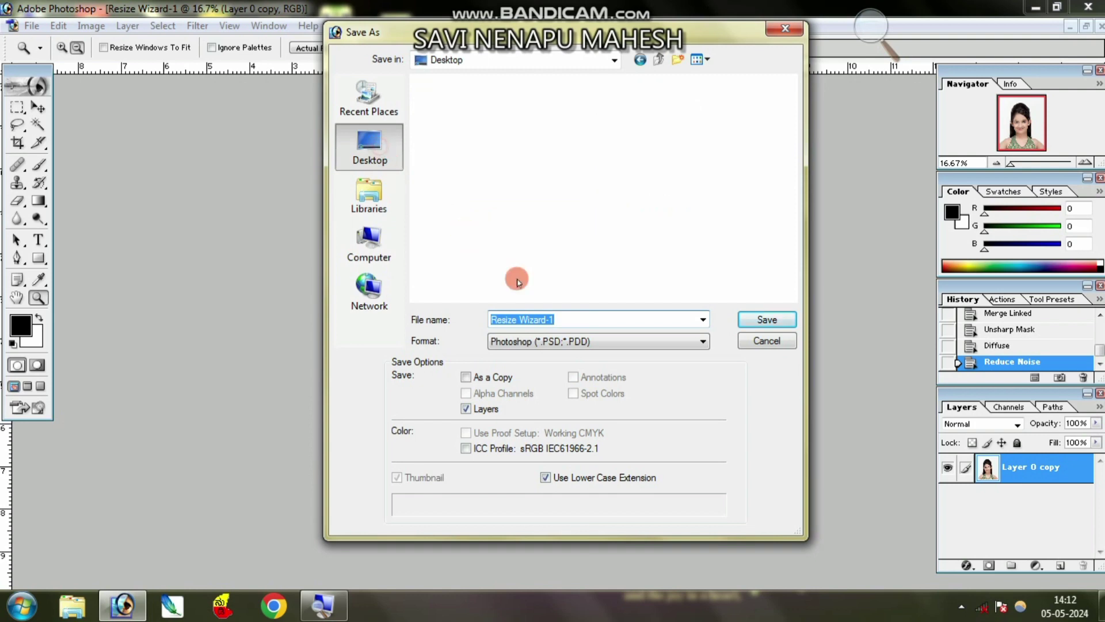
{"action": "left_click", "coordinate": [547, 341]}
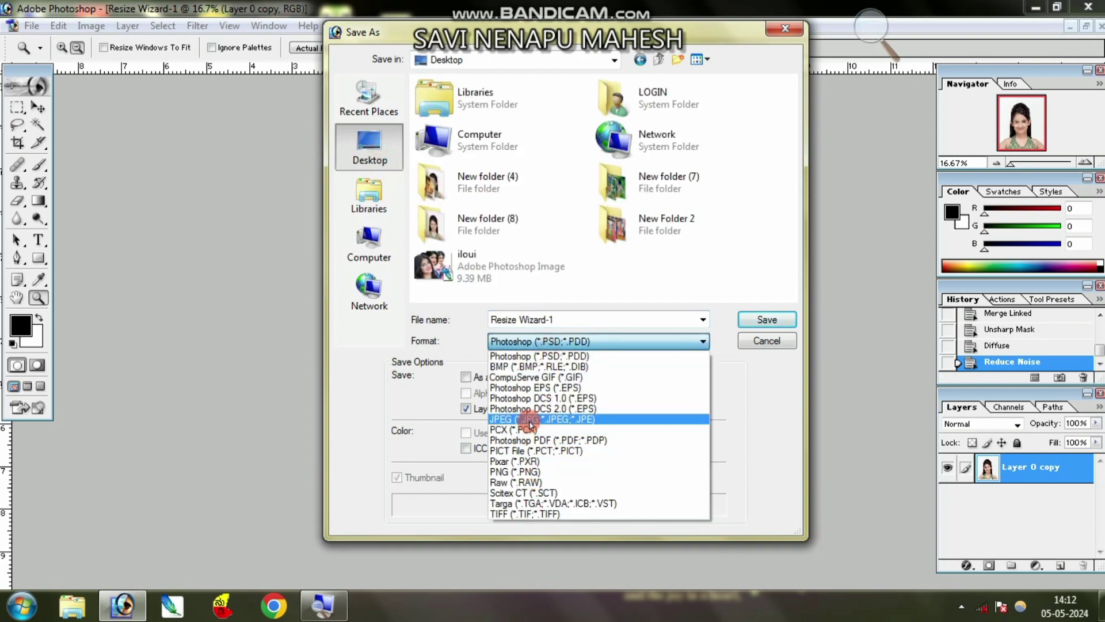
{"action": "left_click", "coordinate": [540, 419]}
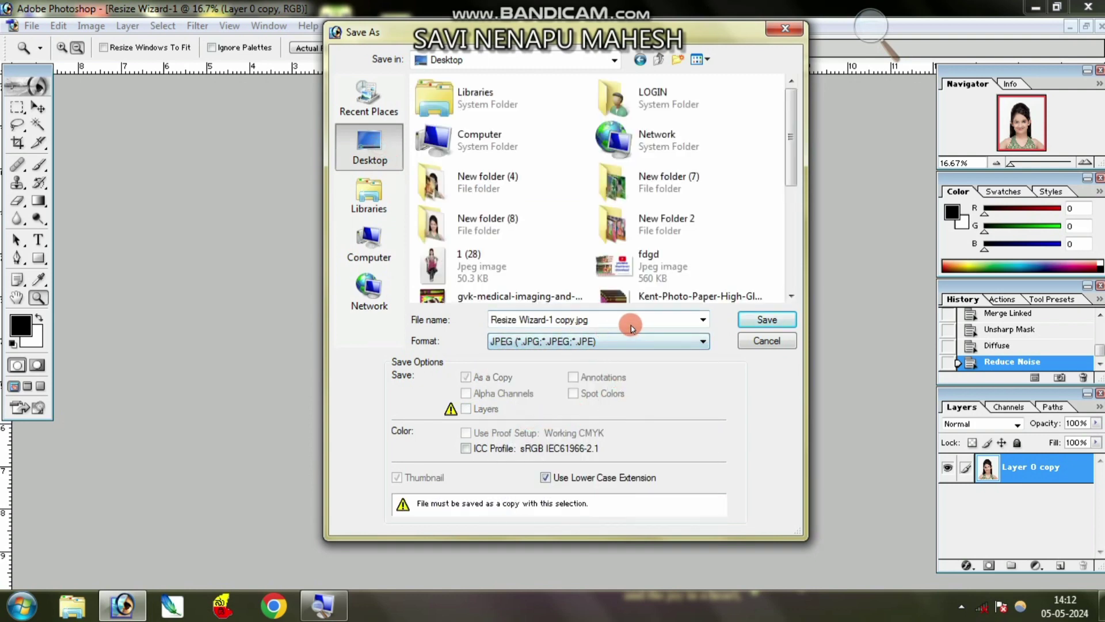
- Replace the file name, save, and set JPEG quality to 12 (Maximum)
{"action": "left_click_drag", "start_coordinate": [633, 319], "coordinate": [466, 324]}
{"action": "type", "text": "1"}
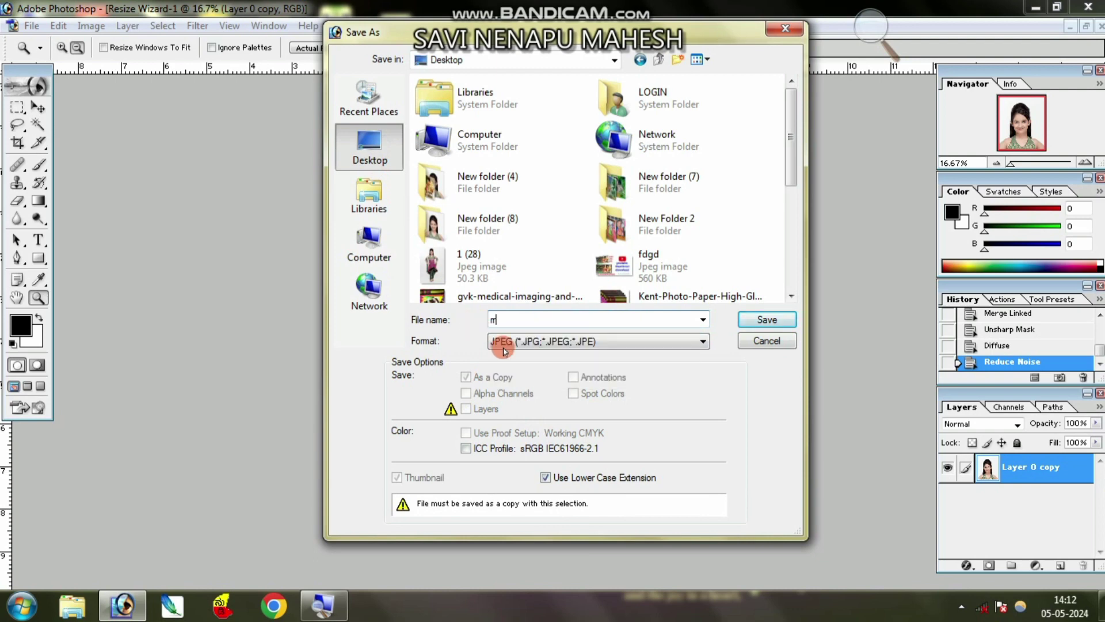
{"action": "left_click", "coordinate": [747, 322]}
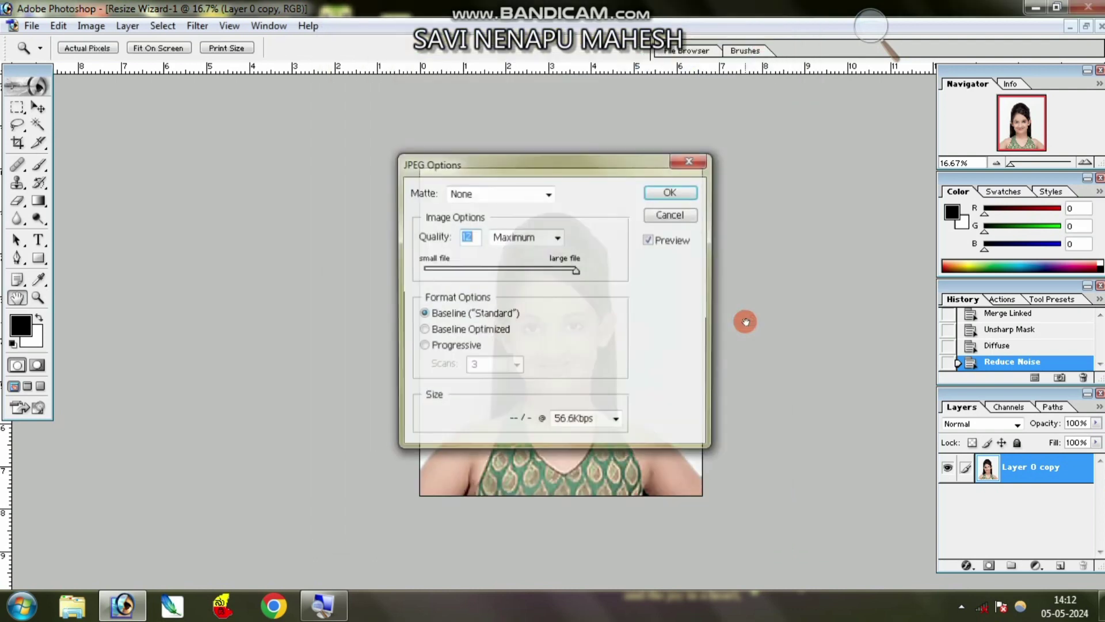
{"action": "left_click_drag", "start_coordinate": [561, 269], "coordinate": [578, 270]}
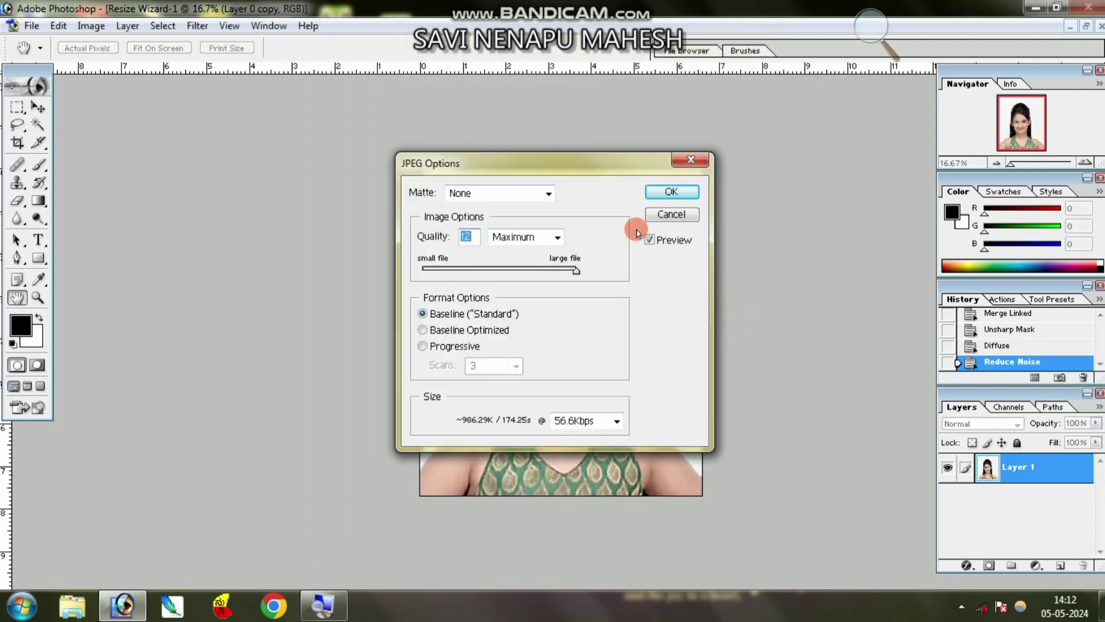
{"action": "left_click", "coordinate": [671, 195]}
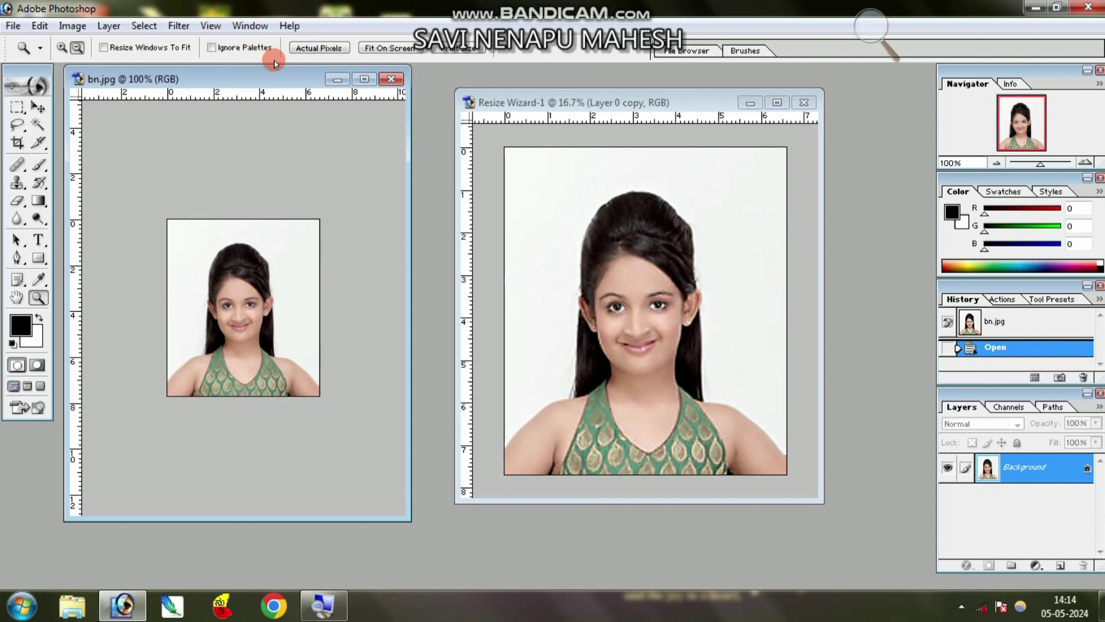
{"action": "left_click", "coordinate": [365, 80]}
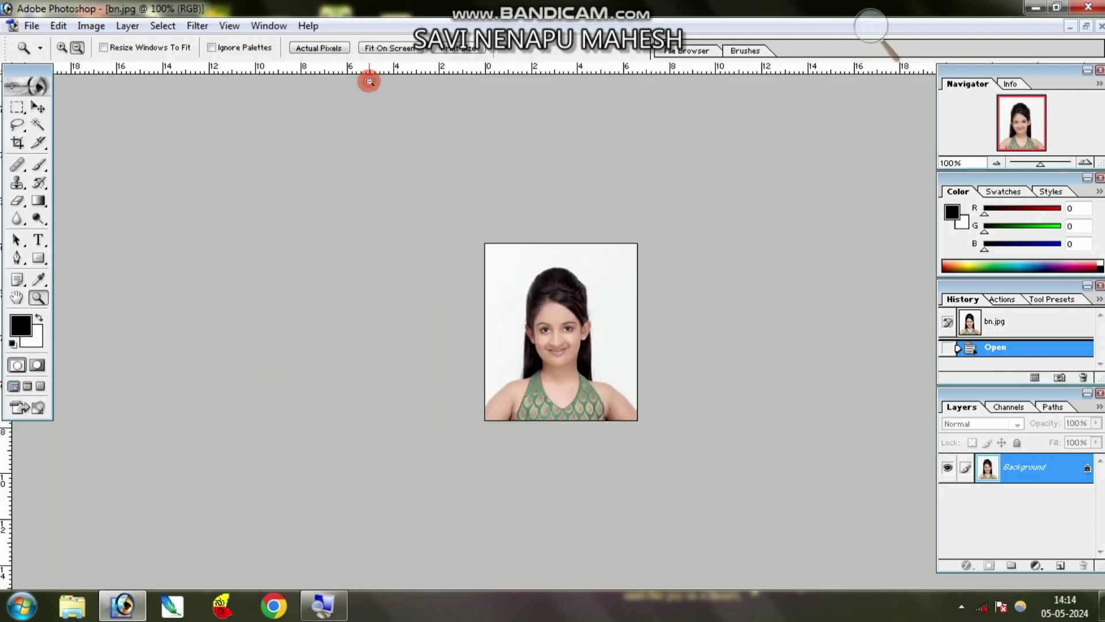
{"action": "left_click", "coordinate": [1086, 26]}
{"action": "left_click", "coordinate": [720, 252]}
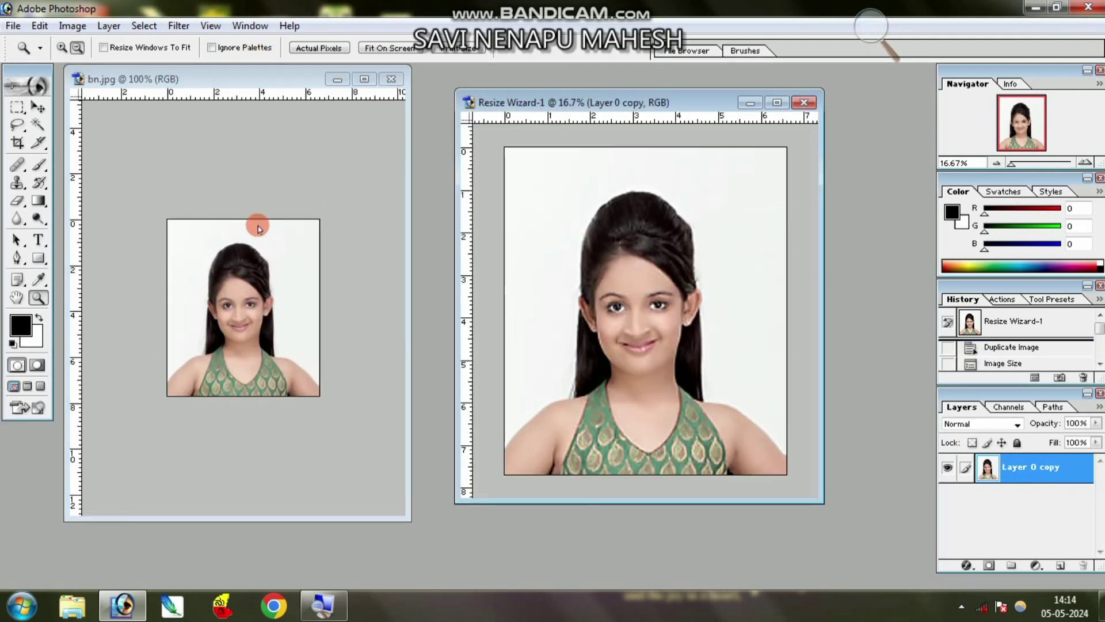
{"action": "left_click", "coordinate": [363, 79]}
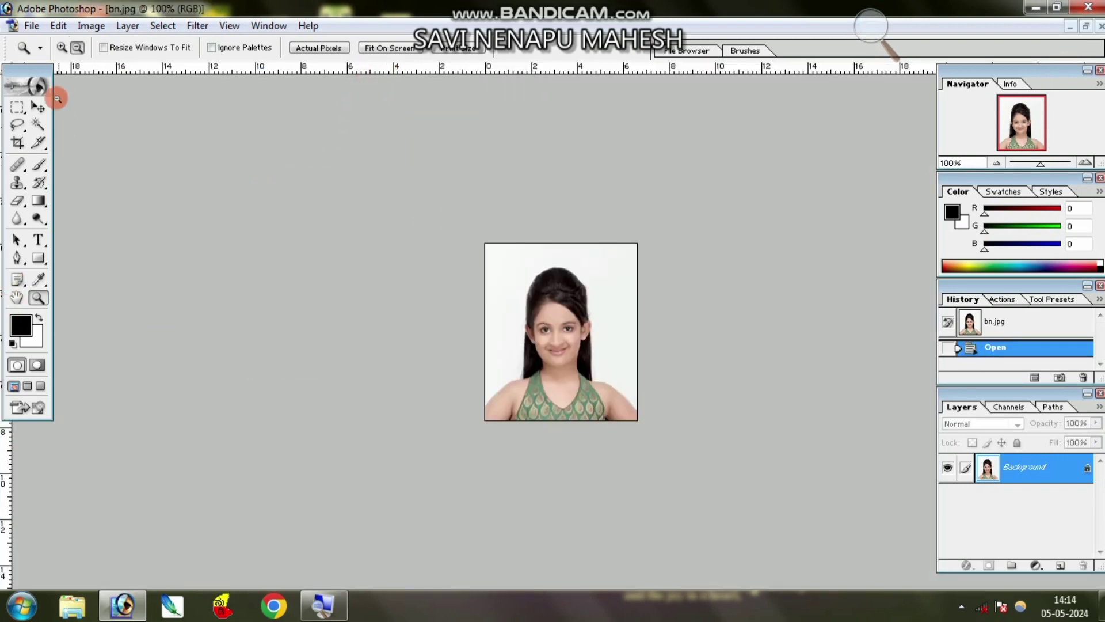
{"action": "left_click", "coordinate": [631, 340]}
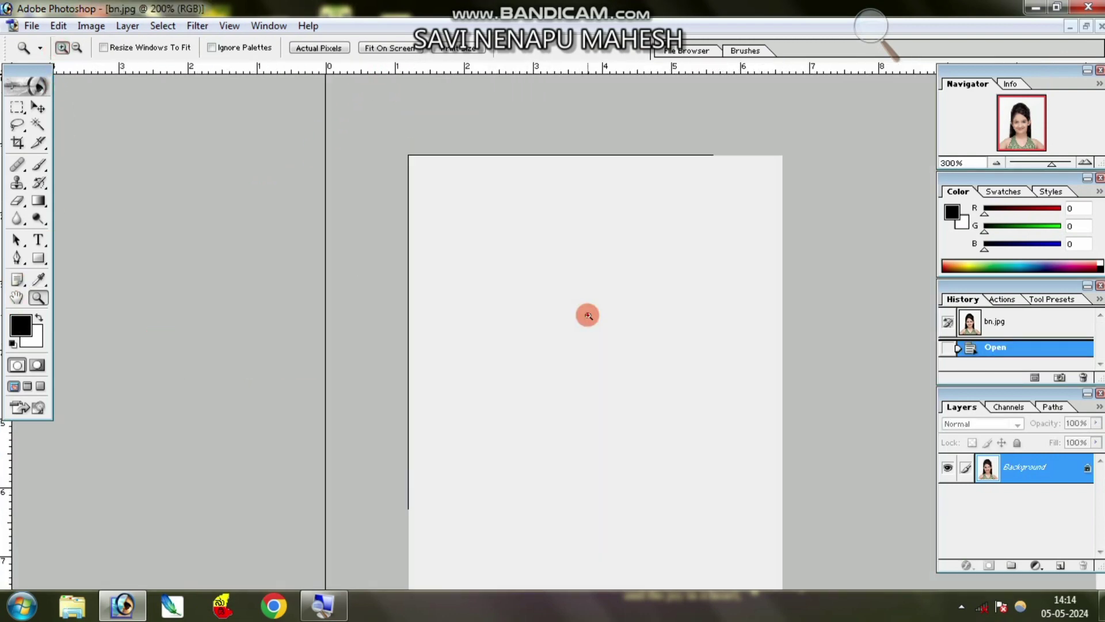
{"action": "left_click", "coordinate": [587, 313]}
{"action": "left_click", "coordinate": [576, 401]}
{"action": "left_click", "coordinate": [576, 401]}
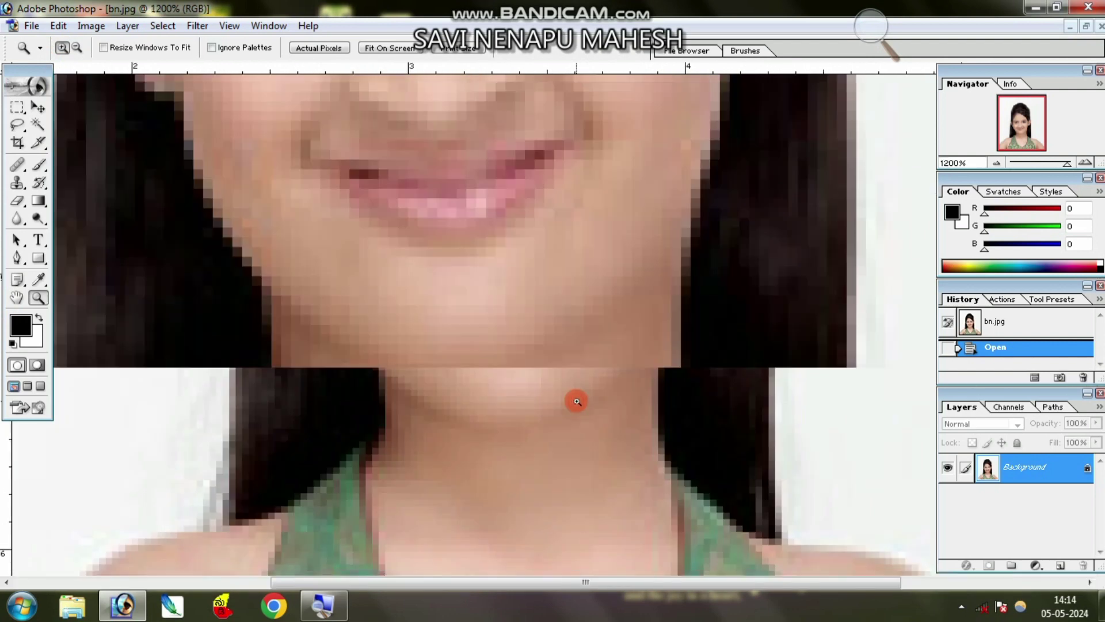
{"action": "scroll", "coordinate": [576, 401], "scroll_direction": "up", "scroll_amount": 3}
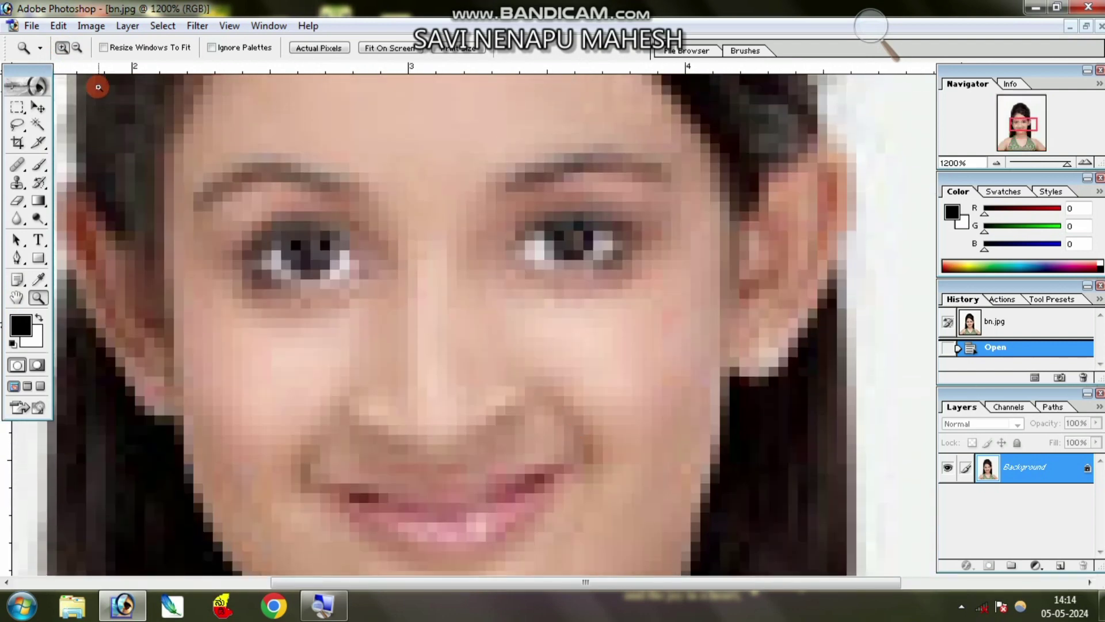
{"action": "left_click", "coordinate": [77, 48]}
{"action": "left_click", "coordinate": [581, 358]}
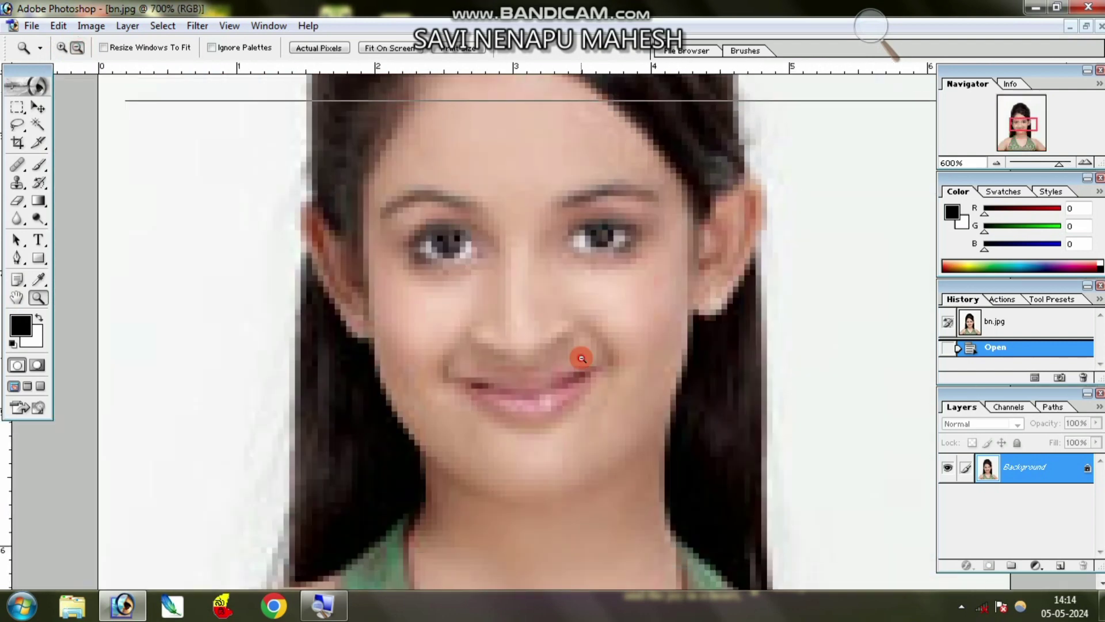
{"action": "left_click", "coordinate": [578, 357]}
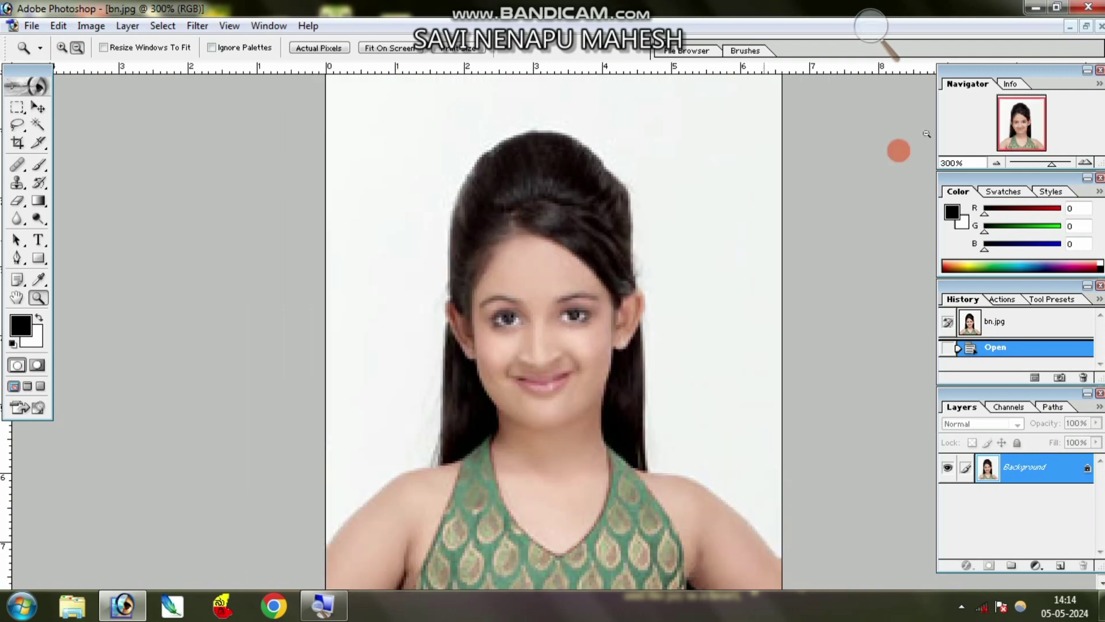
{"action": "left_click", "coordinate": [1086, 26]}
{"action": "left_click", "coordinate": [720, 260]}
{"action": "left_click", "coordinate": [782, 102]}
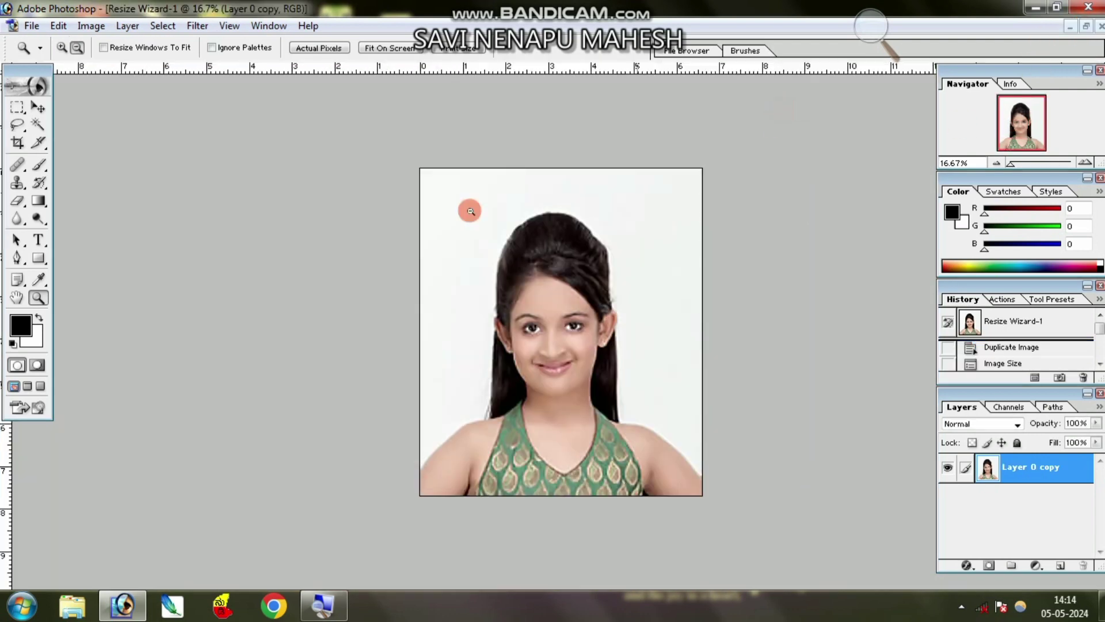
{"action": "left_click", "coordinate": [61, 48]}
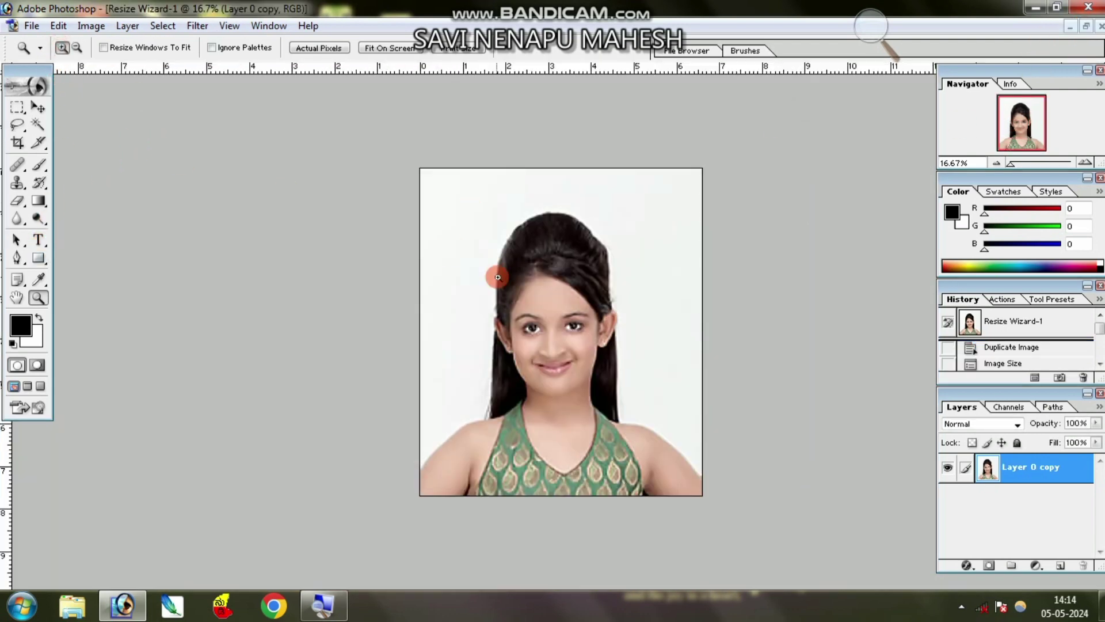
{"action": "left_click", "coordinate": [612, 335]}
{"action": "left_click", "coordinate": [578, 317]}
{"action": "left_click", "coordinate": [577, 317]}
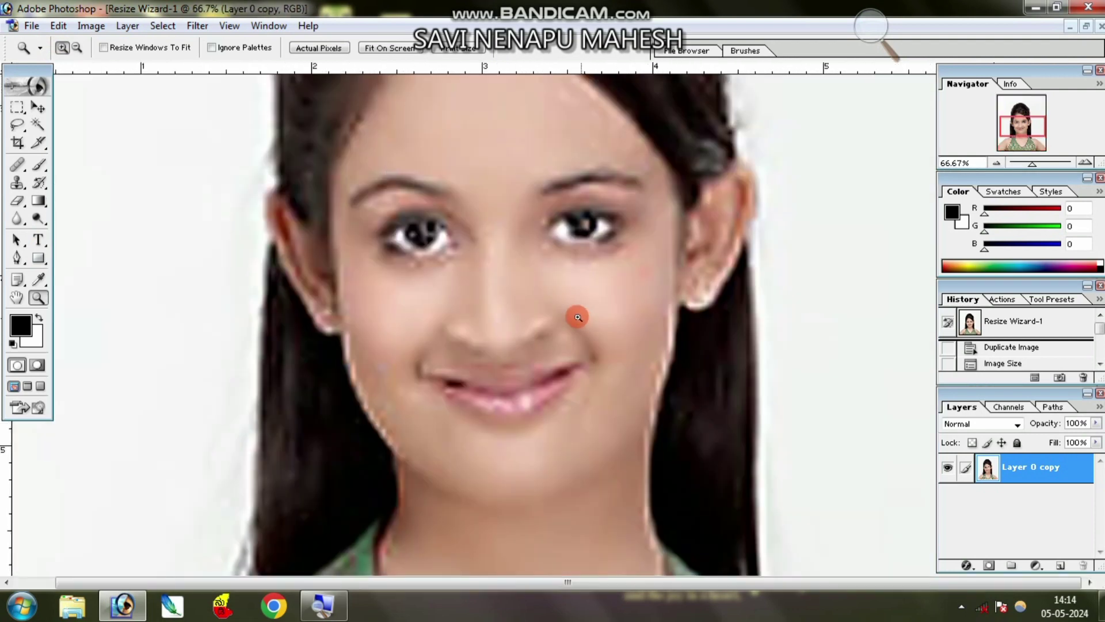
{"action": "left_click", "coordinate": [543, 288]}
{"action": "left_click", "coordinate": [543, 288], "text": "alt"}
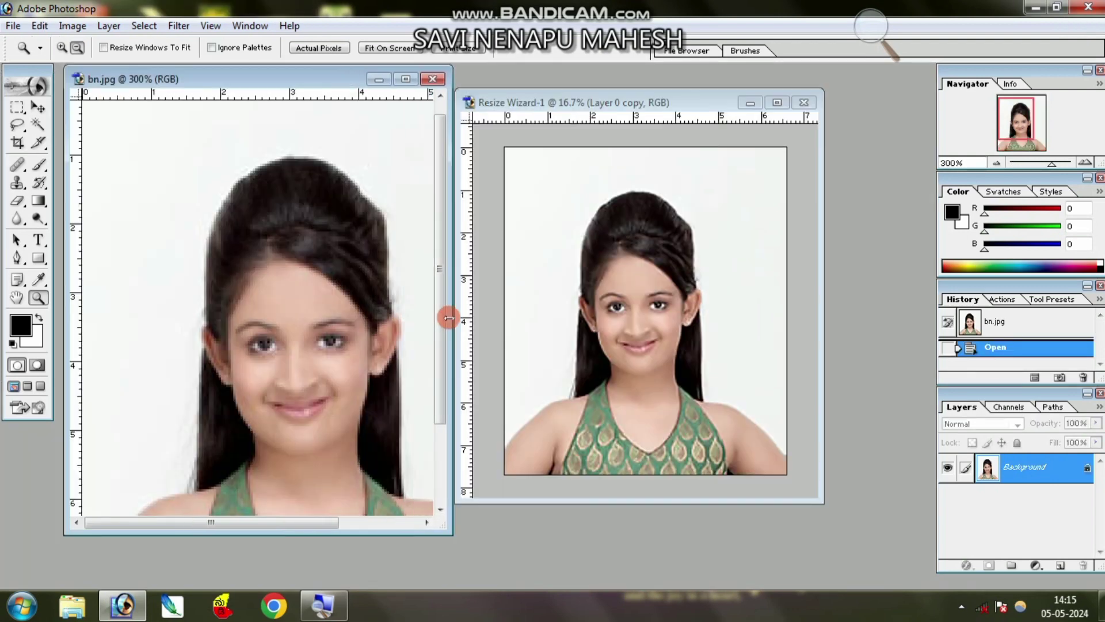
{"action": "left_click", "coordinate": [694, 105]}
{"action": "left_click_drag", "start_coordinate": [699, 104], "coordinate": [713, 85]}
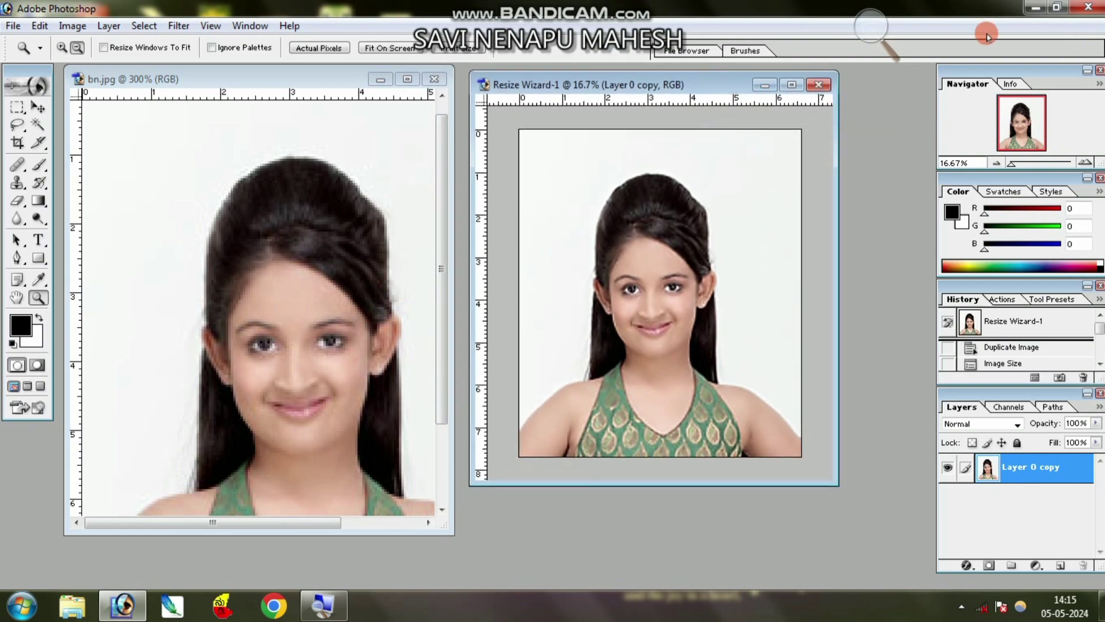
- Check rr.jpg's properties on the desktop (0.98 MB), then view it in Pictus and close it
{"action": "left_click", "coordinate": [1036, 5]}
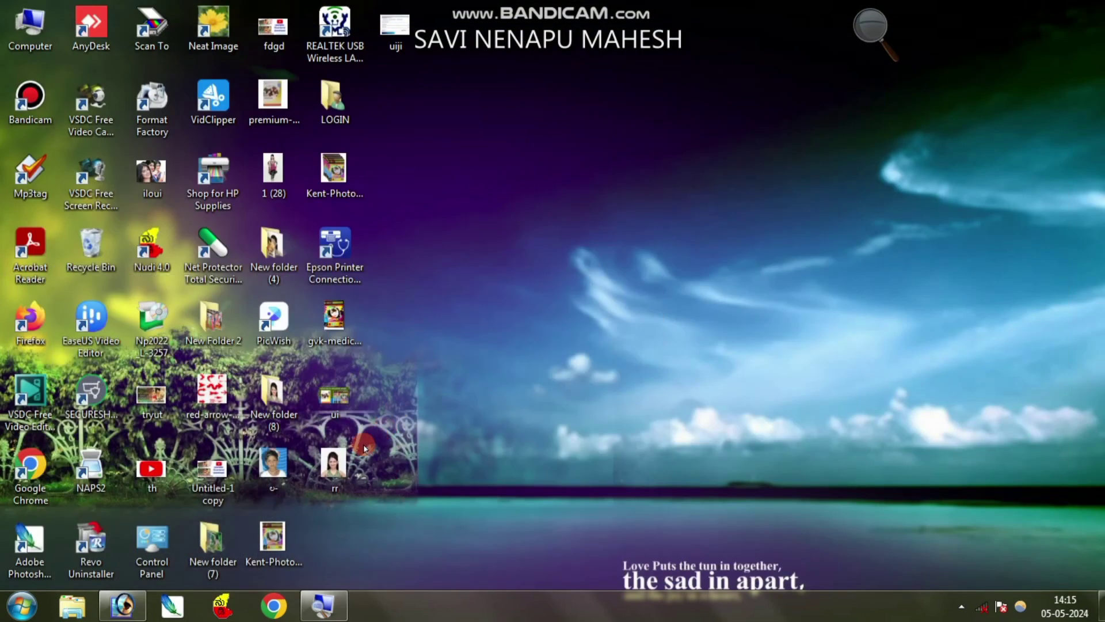
{"action": "right_click", "coordinate": [332, 465]}
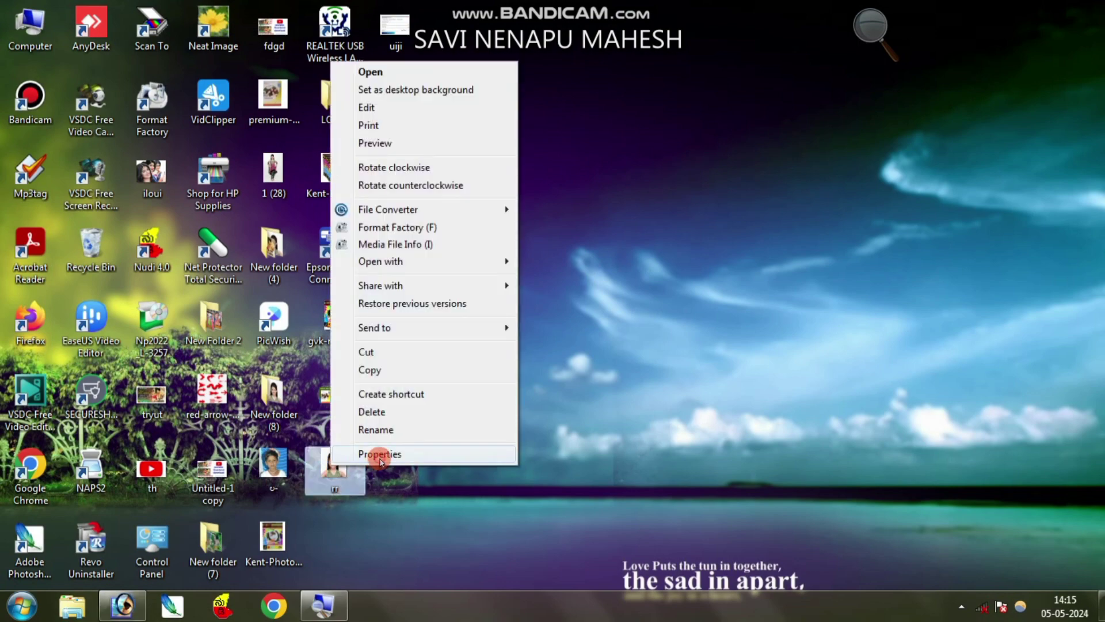
{"action": "left_click", "coordinate": [380, 455]}
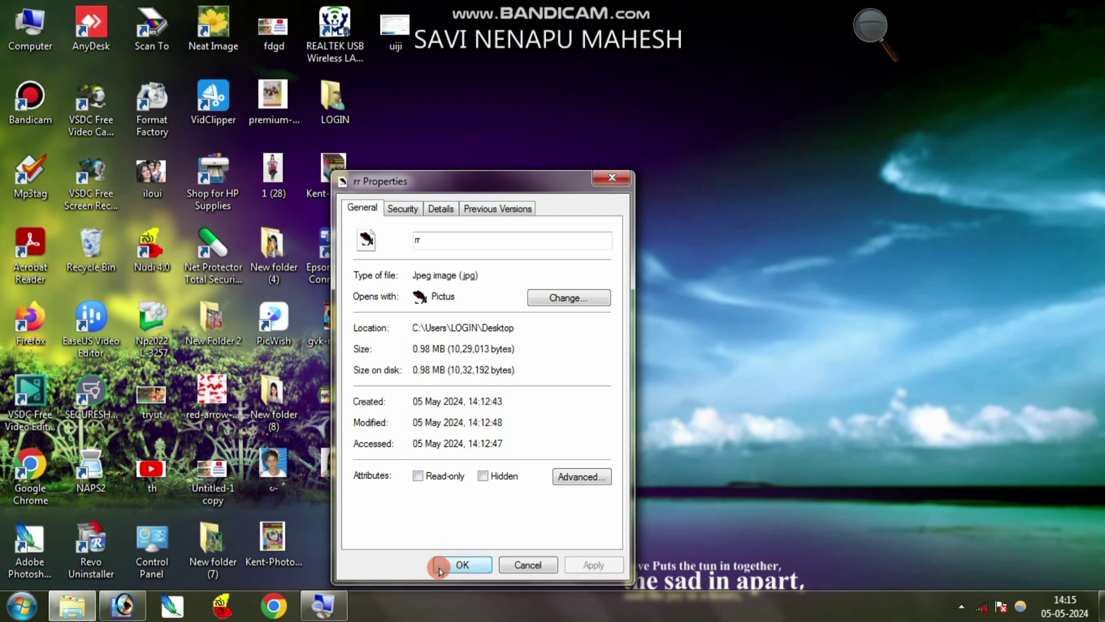
{"action": "left_click", "coordinate": [462, 564]}
{"action": "double_click", "coordinate": [325, 460]}
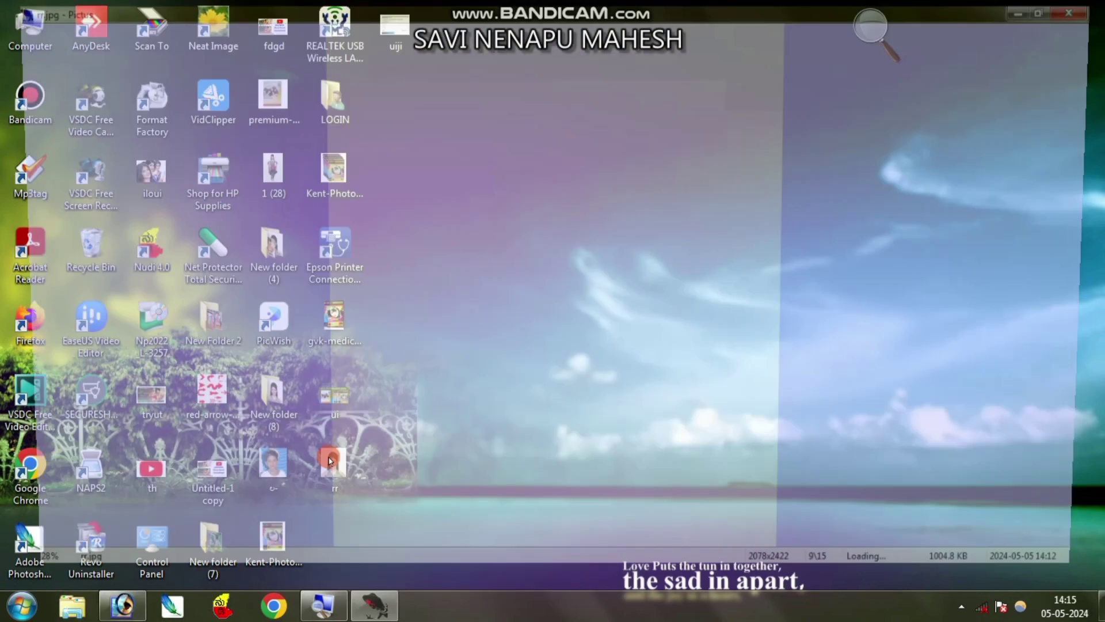
{"action": "left_click", "coordinate": [1082, 7]}
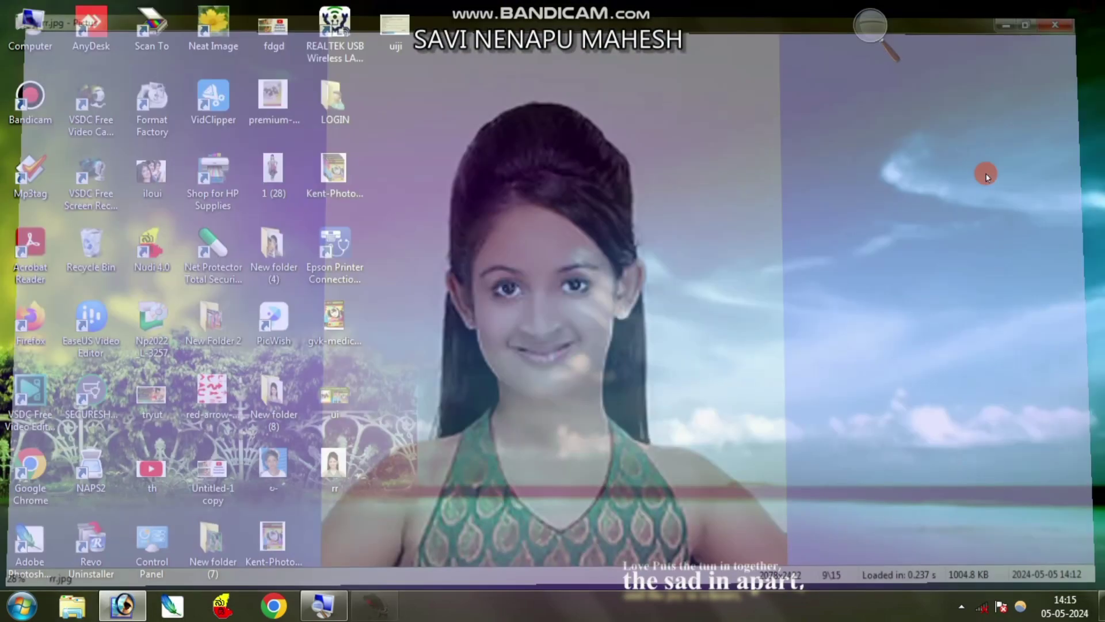